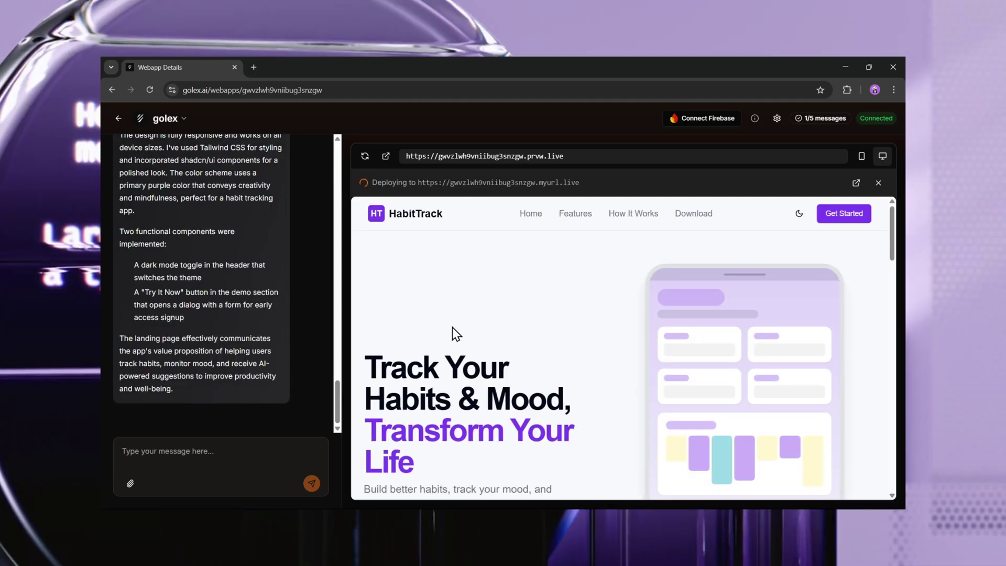
# Scroll down through the generated HabitTrack landing-page preview.
pyautogui.scroll(-8, 461, 325)
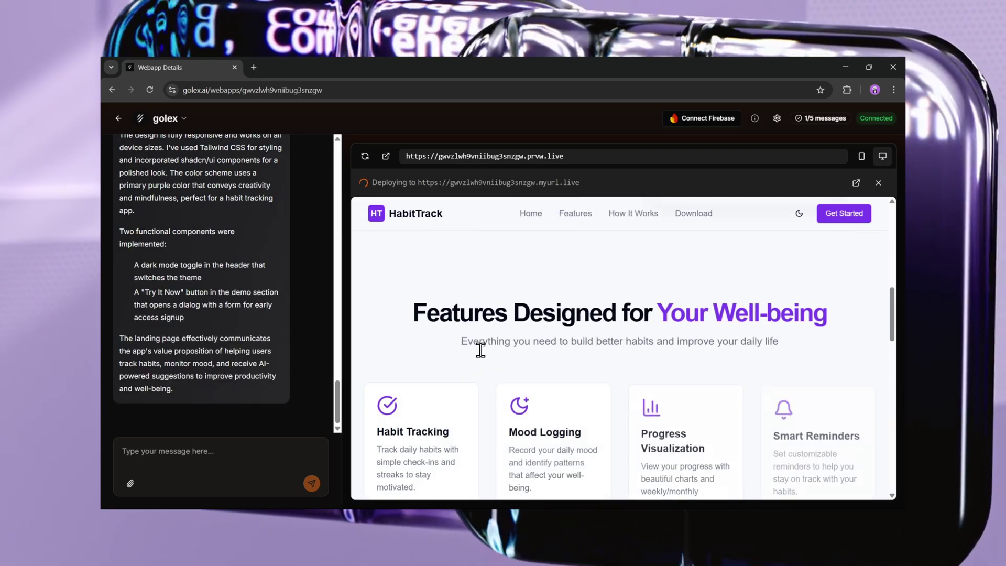
pyautogui.scroll(-5, 595, 355)
pyautogui.scroll(-8, 658, 364)
pyautogui.scroll(-3, 564, 375)
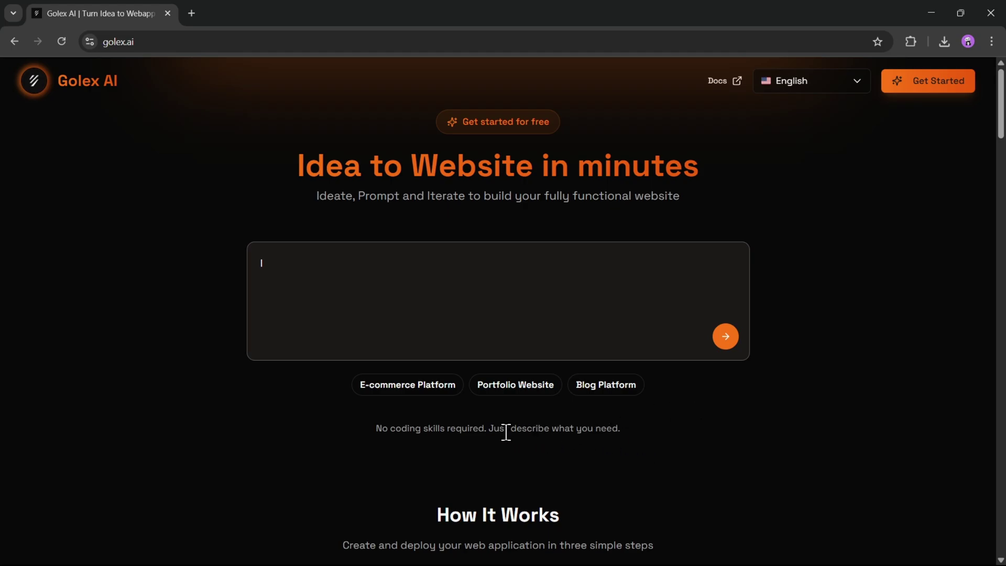
# Scroll down the Golex AI home page to browse its built-in managed services.
pyautogui.scroll(-5, 505, 431)
pyautogui.scroll(-2, 589, 424)
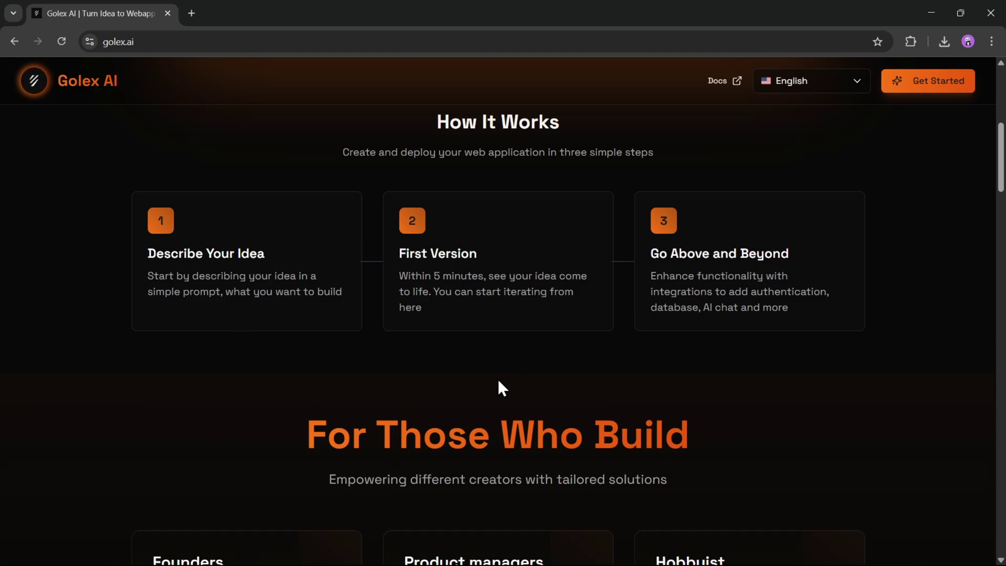
pyautogui.scroll(-3, 497, 372)
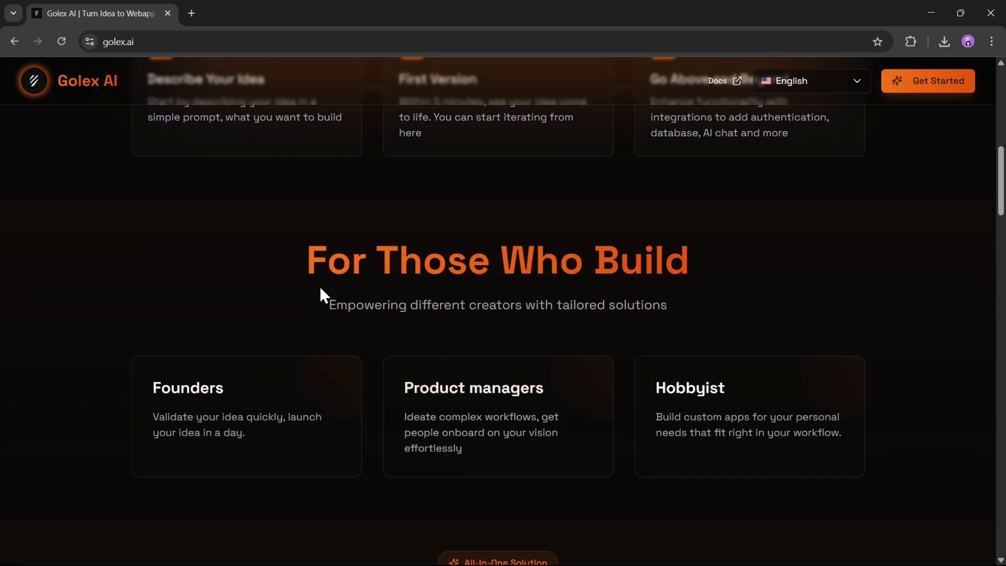
pyautogui.scroll(-1, 474, 292)
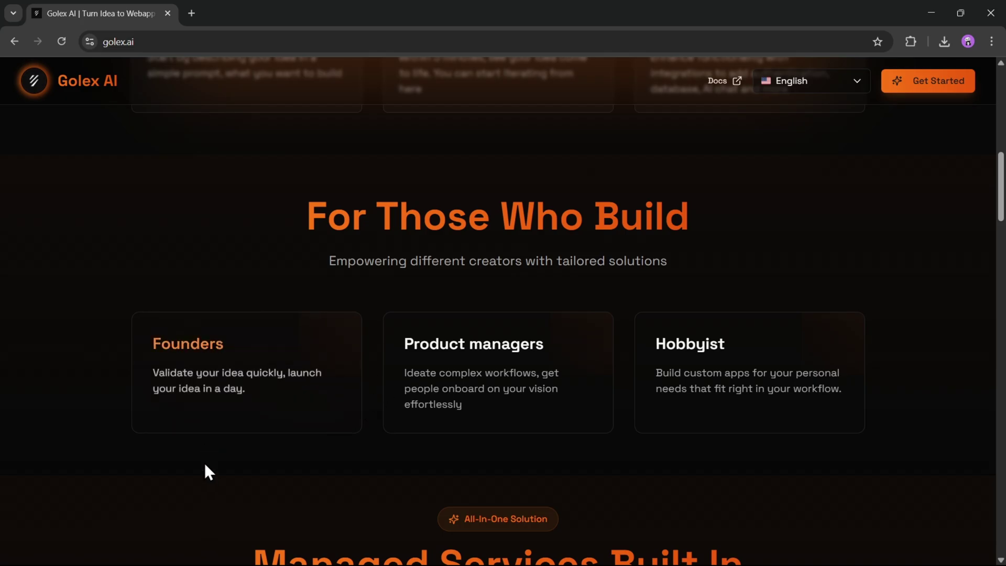
pyautogui.scroll(-6, 586, 446)
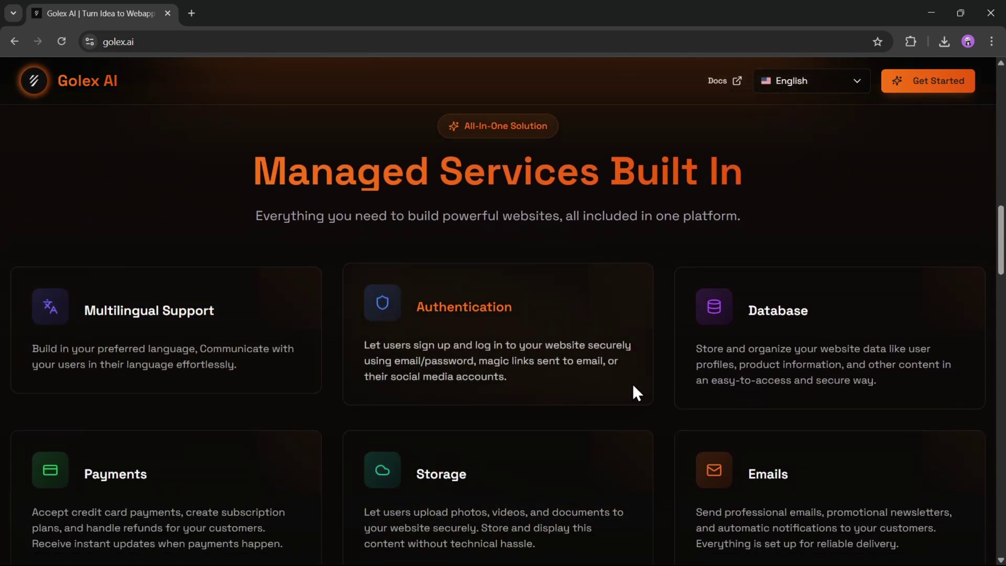
pyautogui.scroll(-1, 540, 380)
pyautogui.scroll(-2, 157, 435)
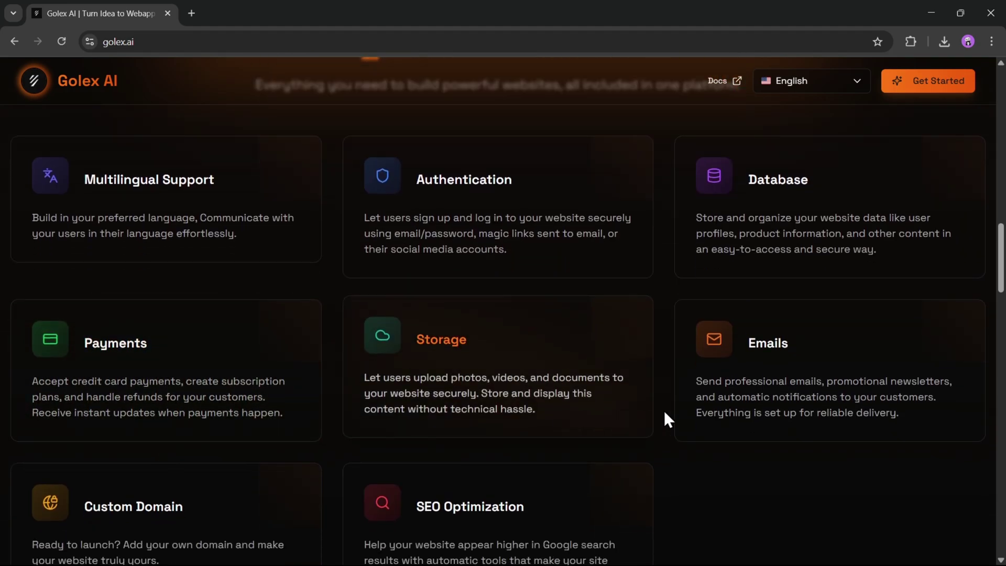
# Browse the interface language list, then close it keeping English.
pyautogui.click(821, 86)
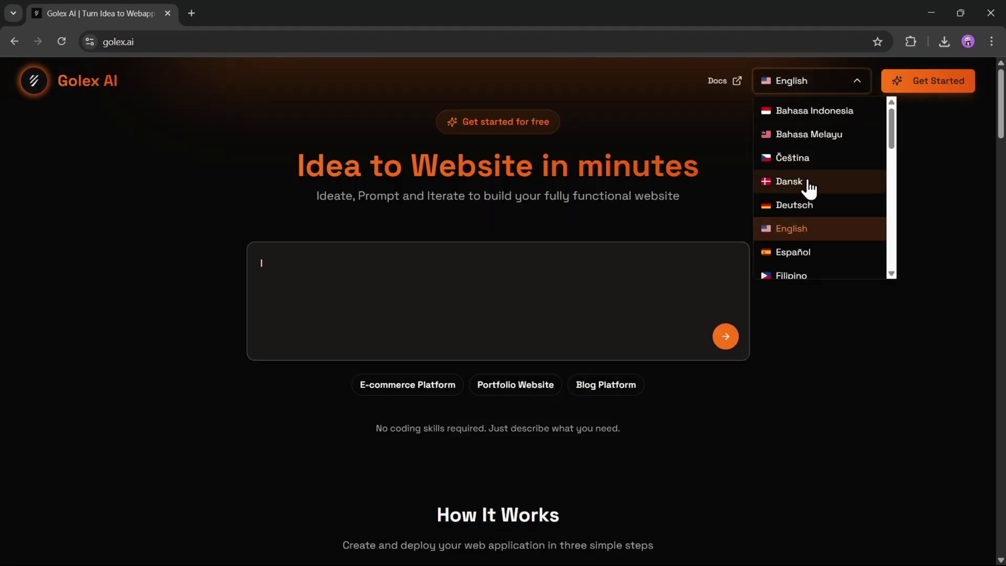
pyautogui.scroll(-4, 810, 188)
pyautogui.scroll(-2, 812, 186)
pyautogui.scroll(-2, 820, 230)
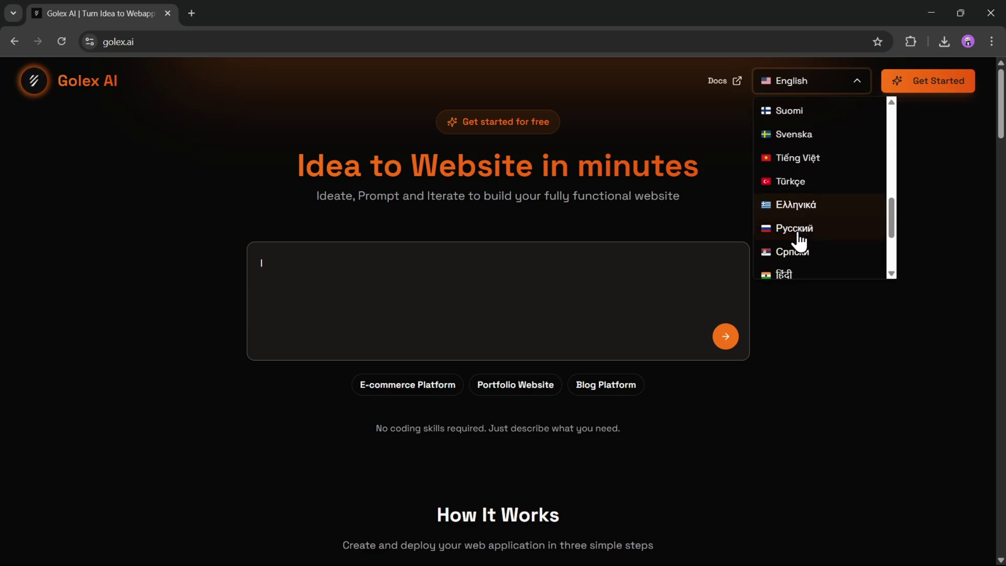
pyautogui.scroll(-2, 812, 233)
pyautogui.scroll(3, 807, 241)
pyautogui.scroll(5, 817, 230)
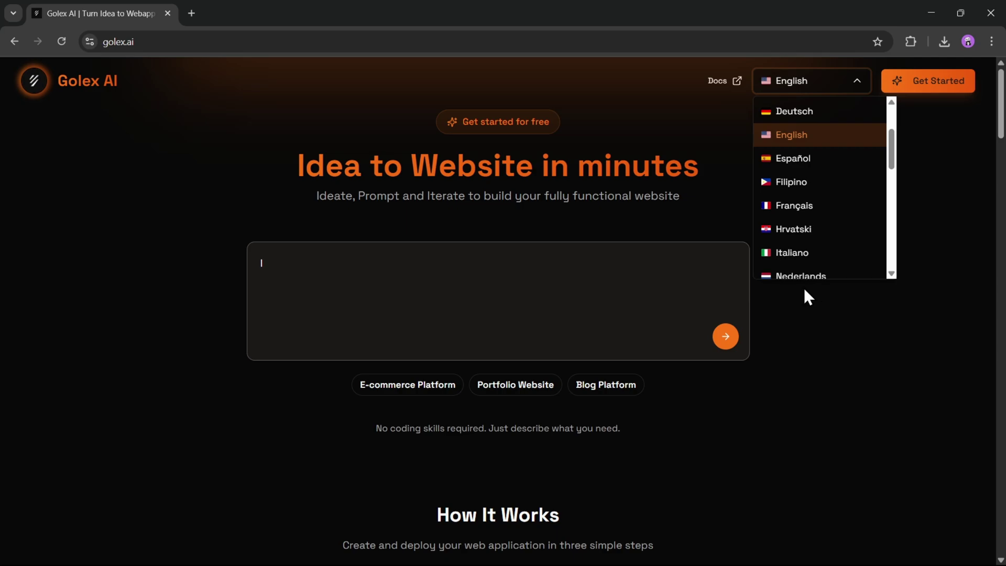
pyautogui.click(815, 303)
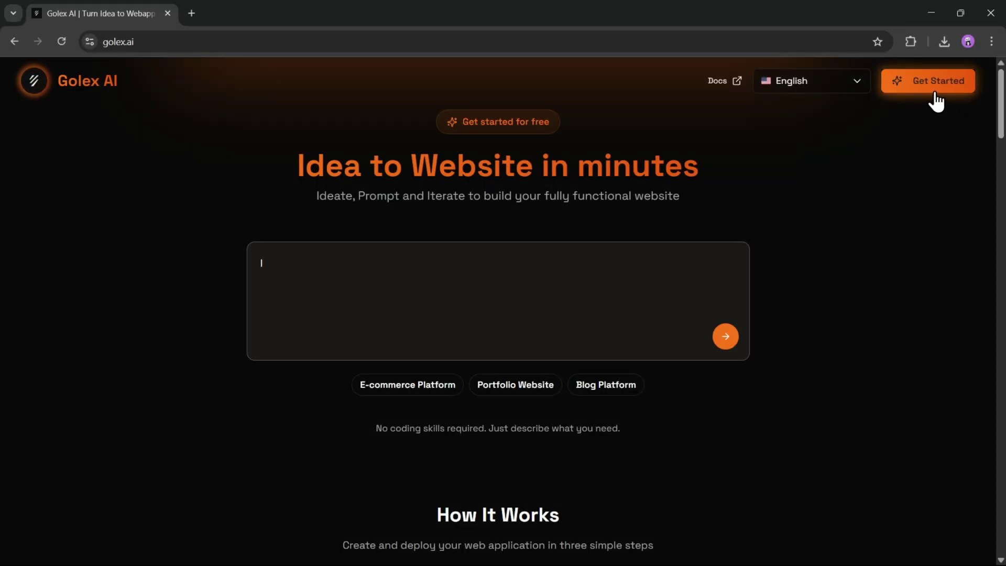
# Sign in to Golex AI with a Google account.
pyautogui.click(926, 100)
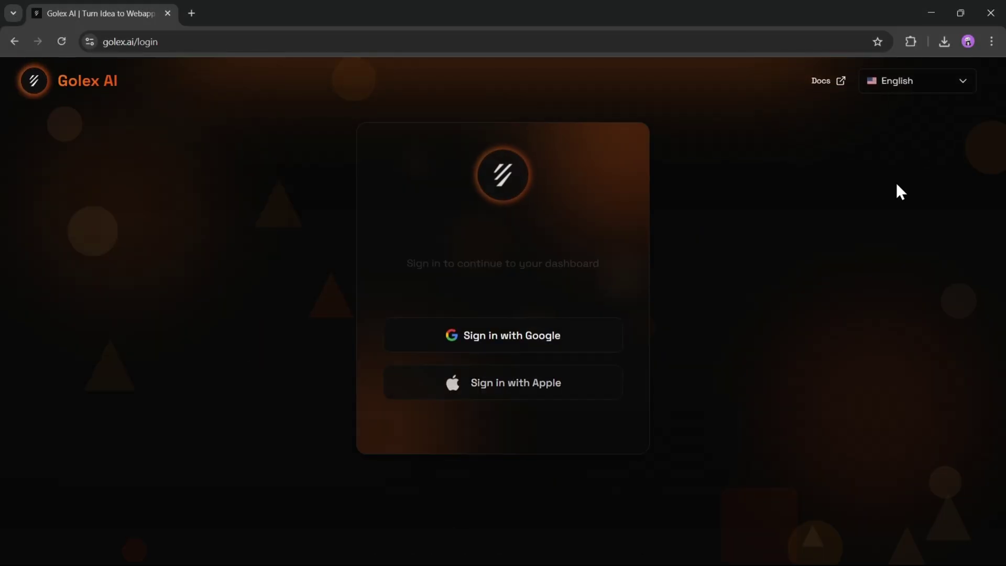
pyautogui.click(516, 331)
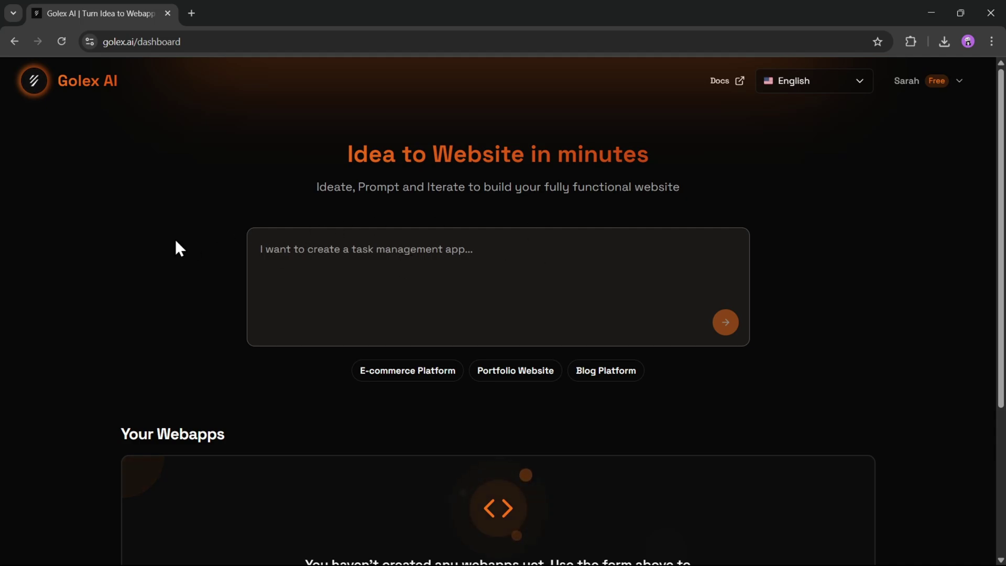
# Type a calculator-app prompt, then select and discard it.
pyautogui.write('I want to create a calculator app')
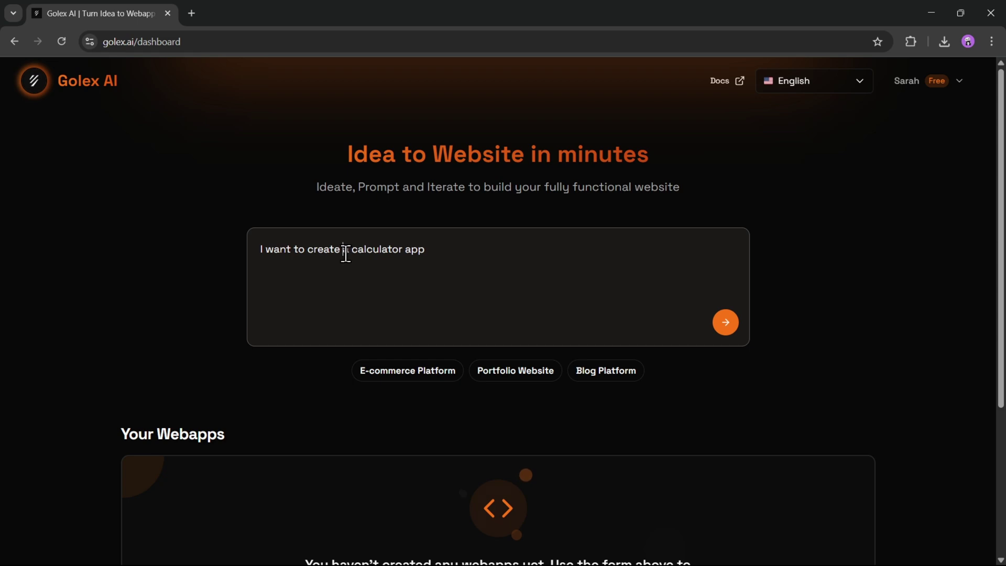
pyautogui.hotkey('ctrl', 'a')
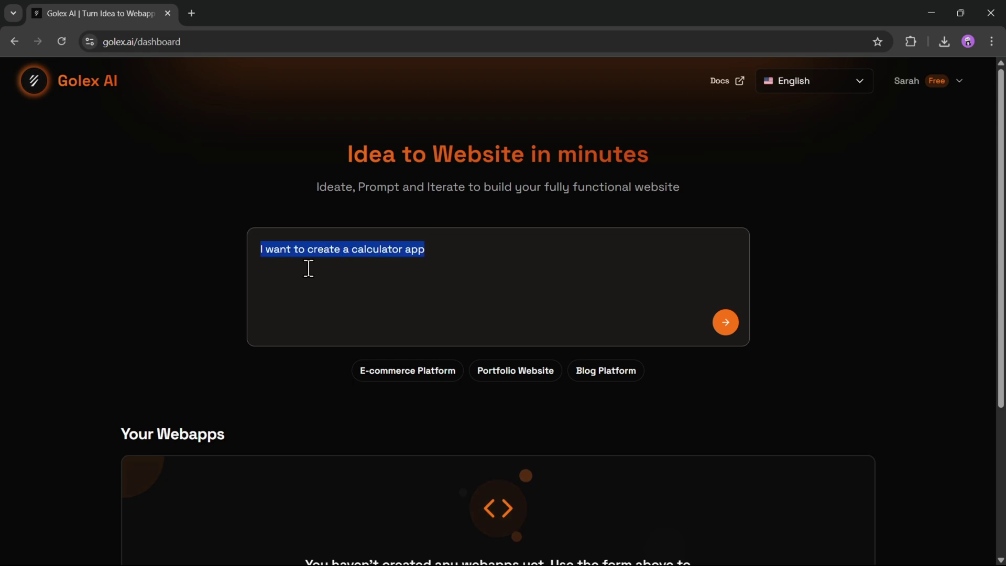
pyautogui.click(383, 271)
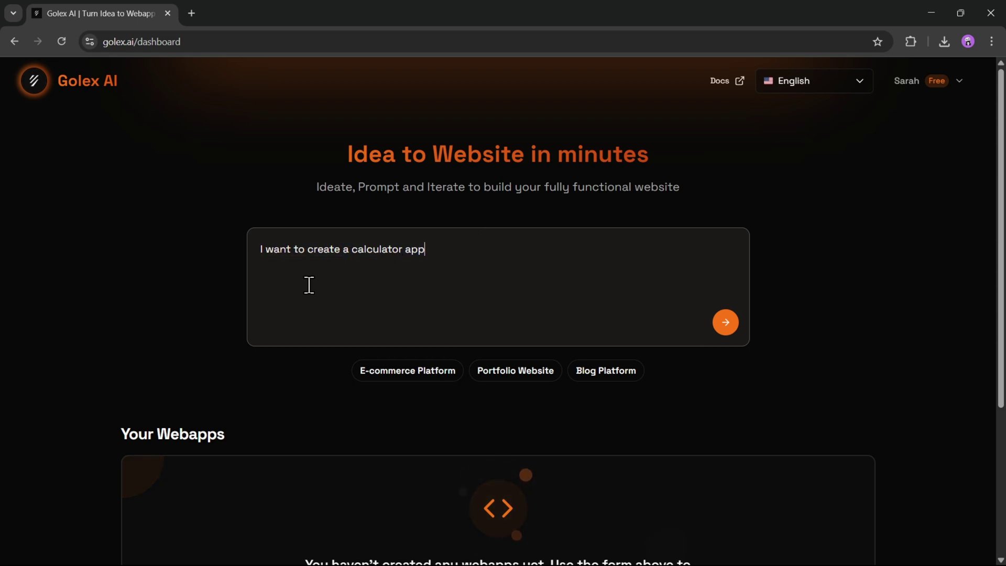
# Try the E-commerce, Portfolio and Blog templates, settling on the E-commerce Platform prompt.
pyautogui.click(408, 377)
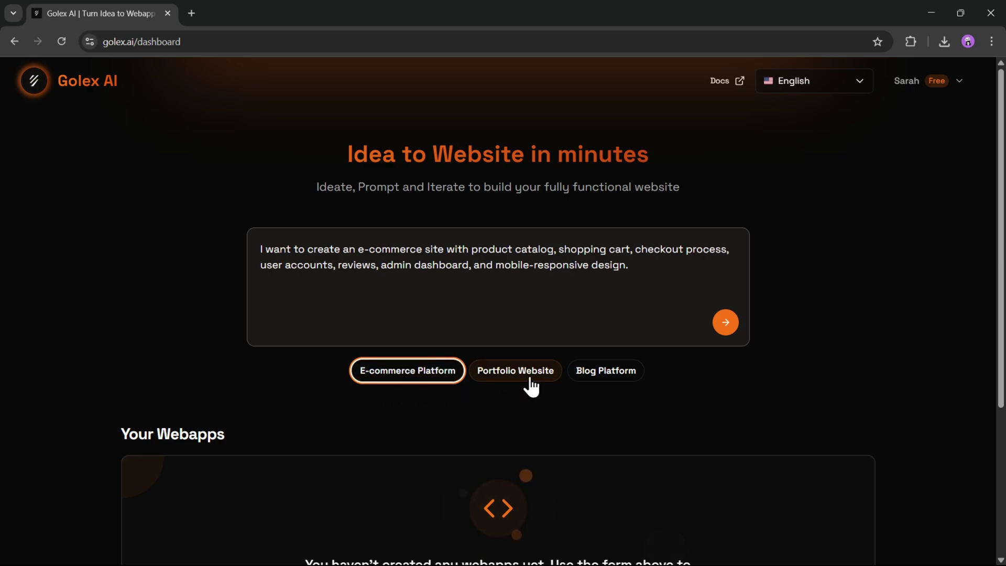
pyautogui.click(511, 387)
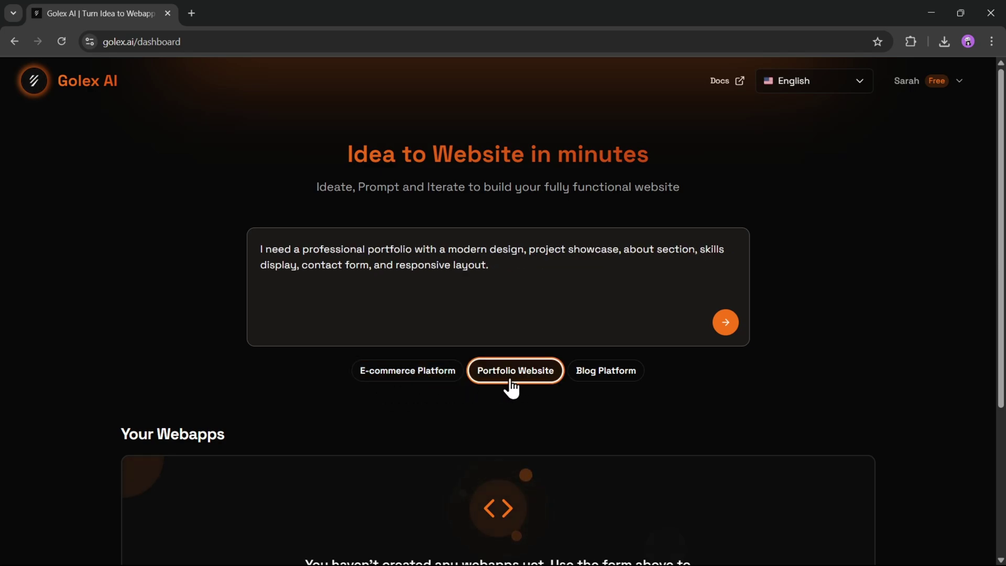
pyautogui.click(613, 379)
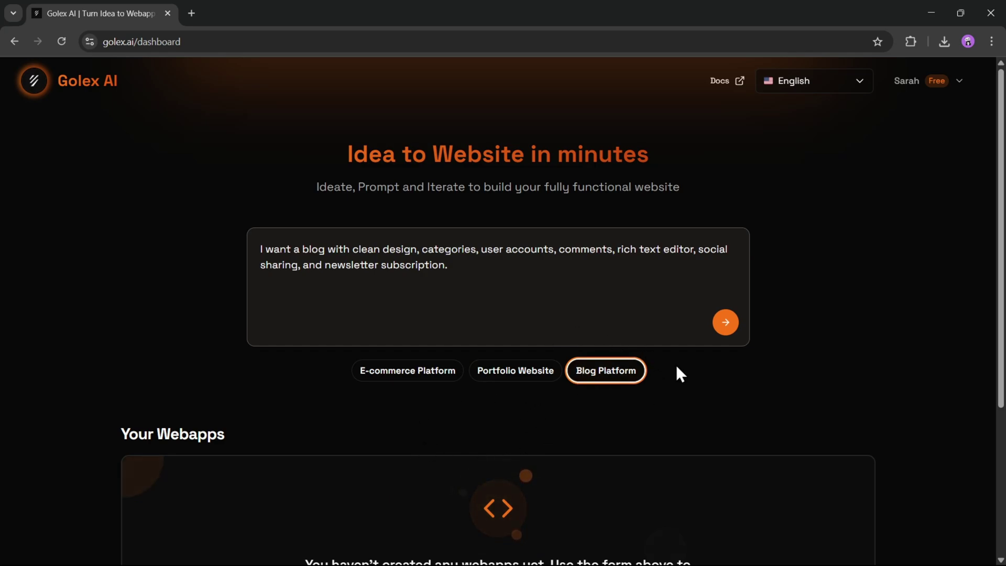
pyautogui.click(418, 381)
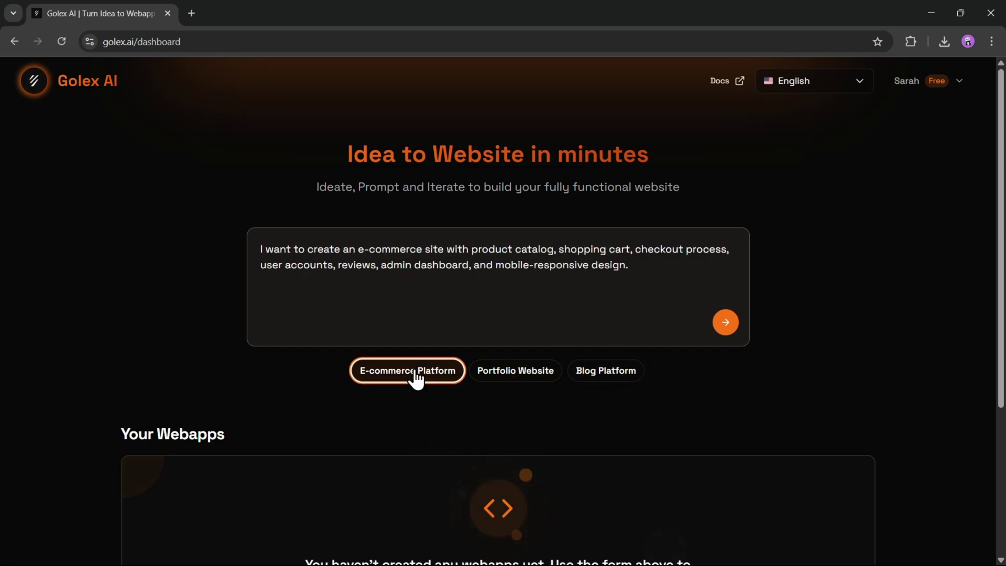
pyautogui.tripleClick(401, 248)
pyautogui.doubleClick(541, 264)
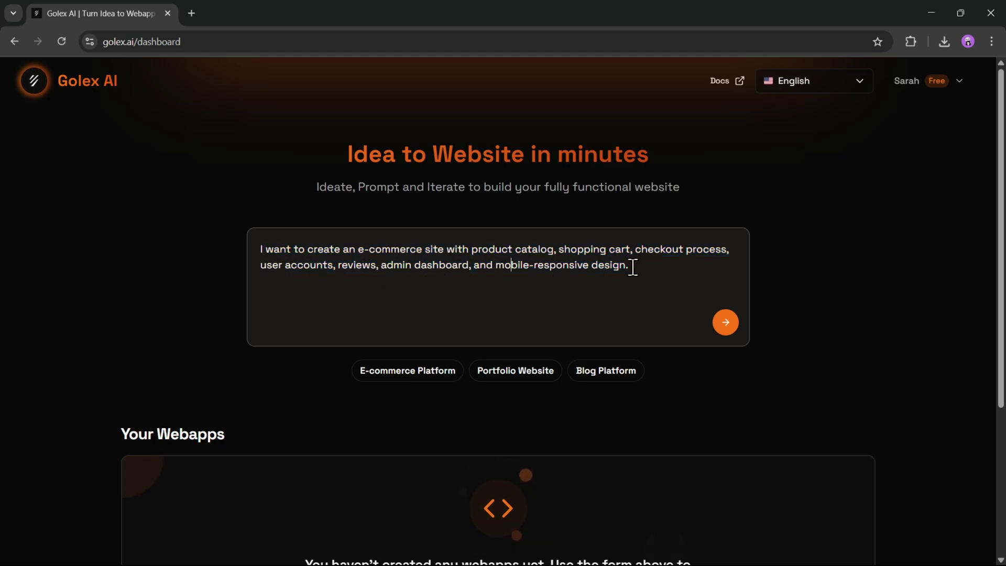
# Swap to the portfolio template and back to the e-commerce prompt.
pyautogui.click(485, 373)
pyautogui.click(417, 373)
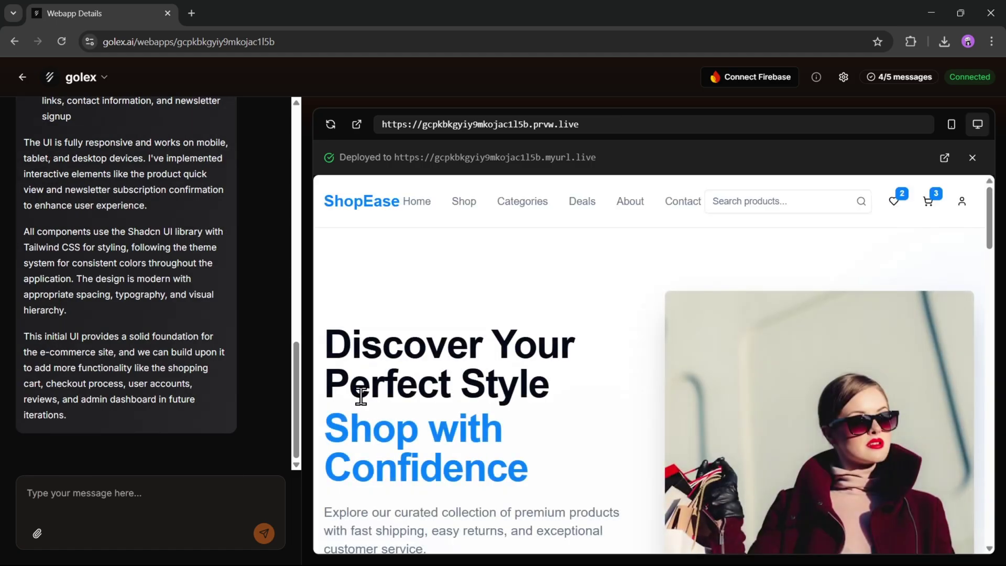
pyautogui.scroll(-3, 523, 332)
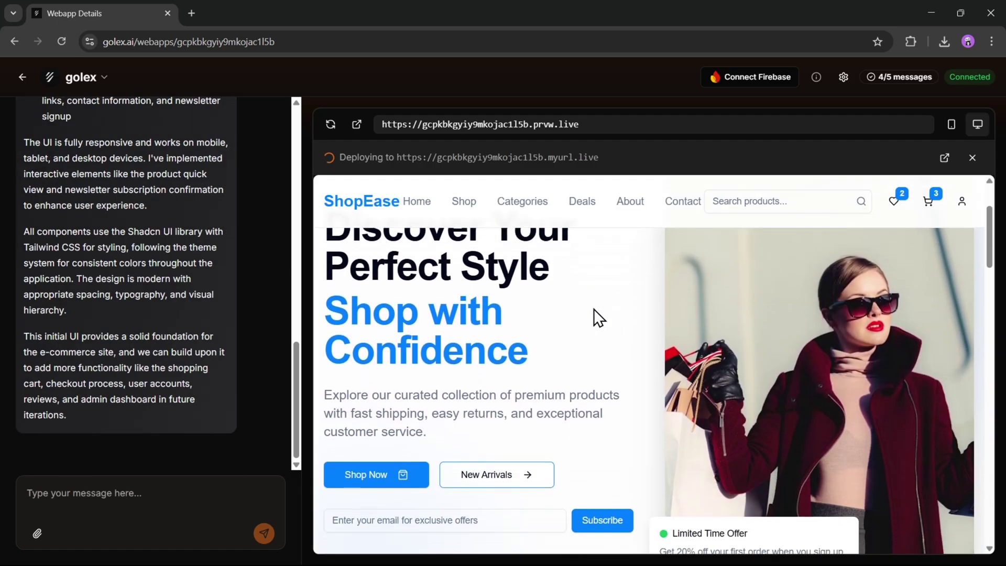
pyautogui.scroll(-3, 687, 347)
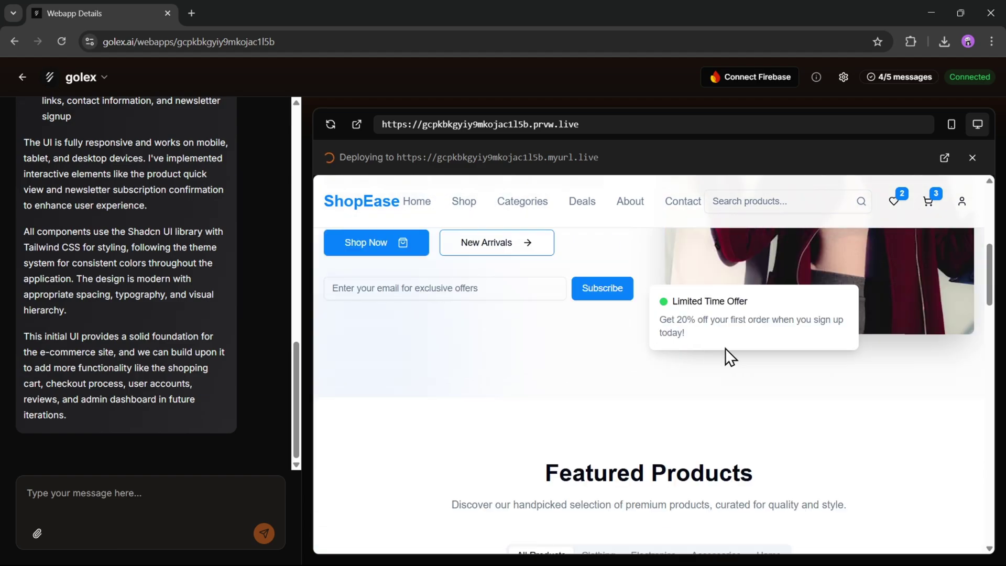
pyautogui.scroll(-5, 725, 348)
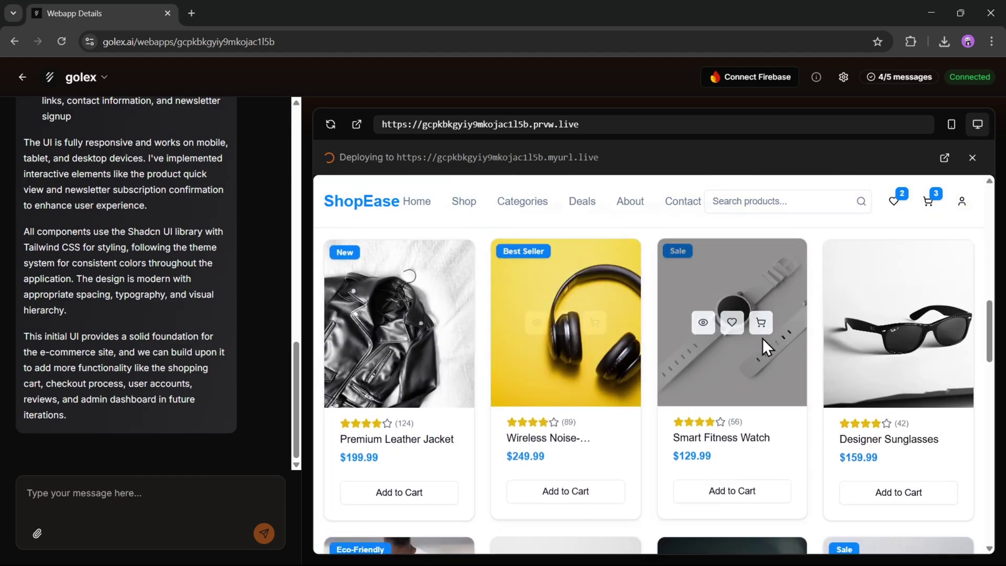
pyautogui.scroll(-1, 838, 341)
pyautogui.scroll(-2, 734, 398)
pyautogui.scroll(-1, 603, 429)
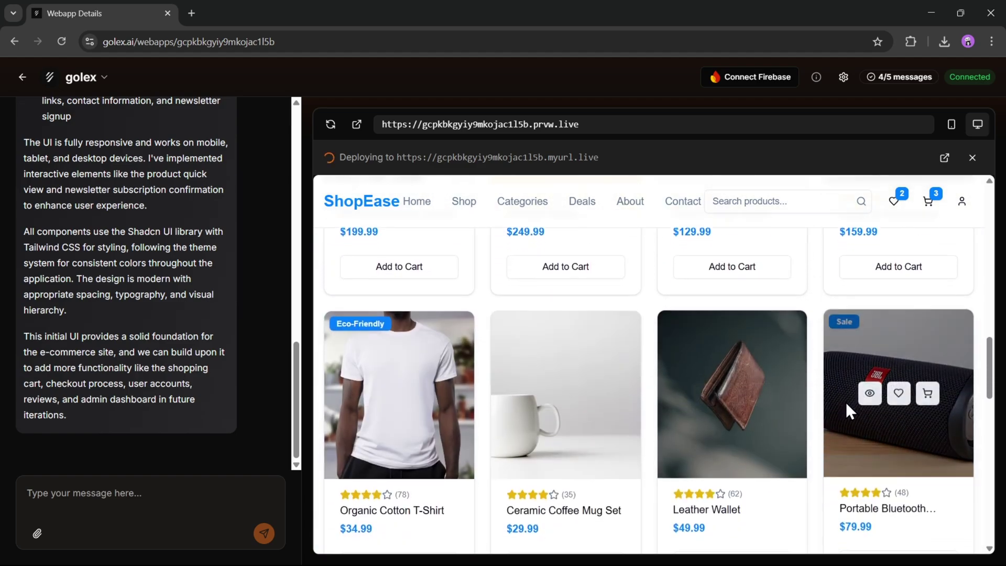
pyautogui.scroll(-4, 841, 401)
pyautogui.scroll(-3, 655, 414)
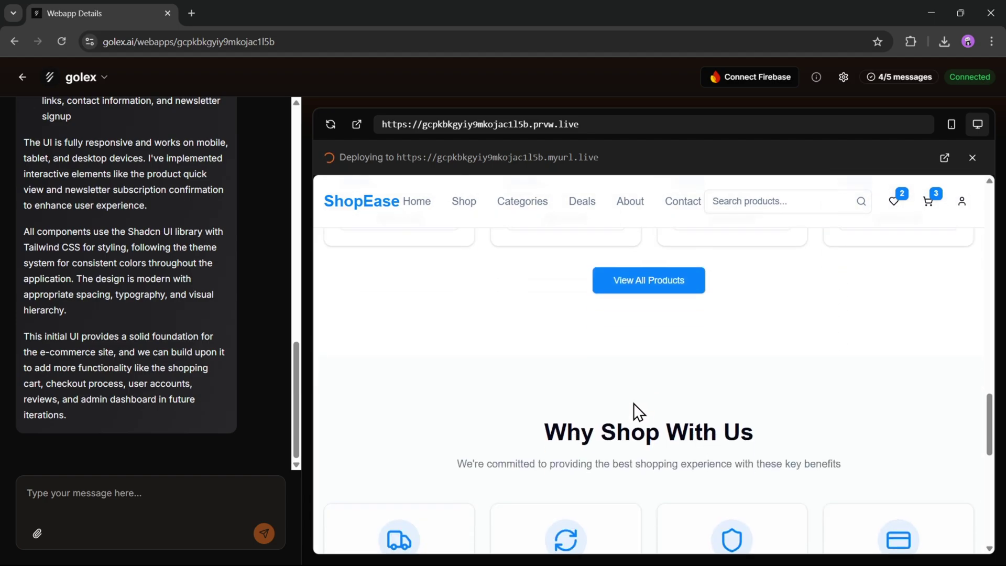
pyautogui.scroll(-1, 524, 412)
pyautogui.scroll(5, 534, 387)
pyautogui.scroll(4, 576, 356)
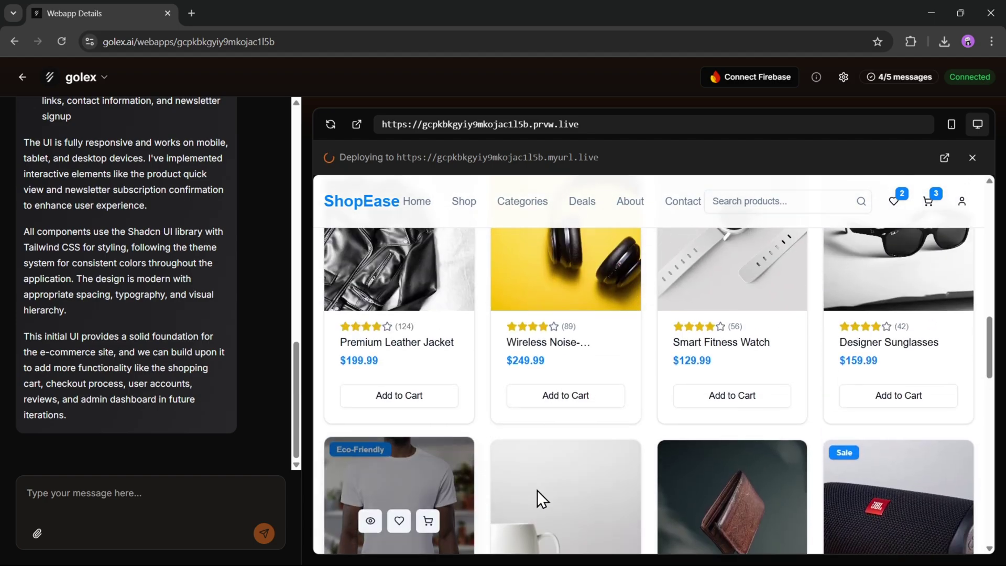
pyautogui.scroll(3, 615, 417)
pyautogui.scroll(5, 593, 398)
pyautogui.scroll(4, 589, 396)
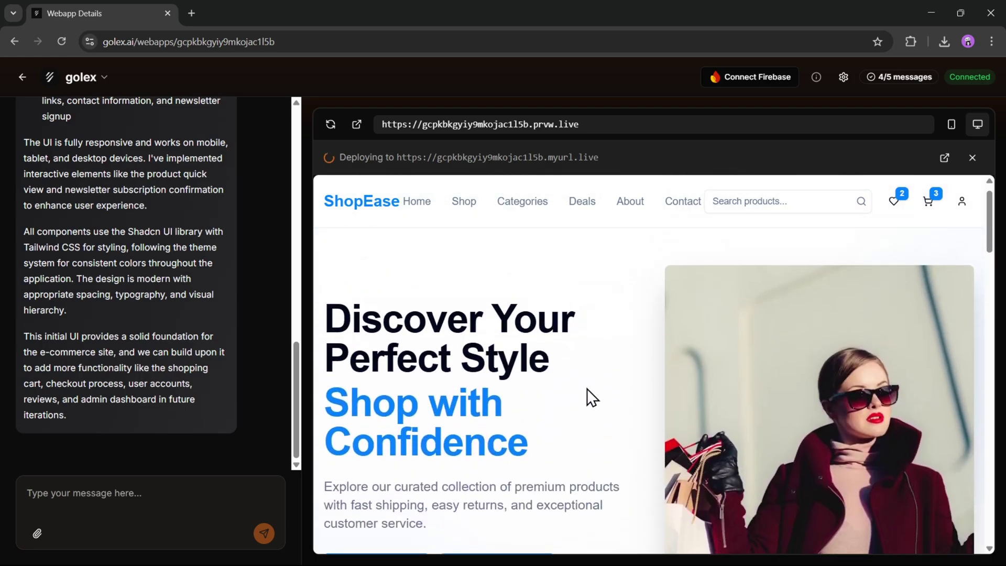
pyautogui.scroll(-3, 902, 388)
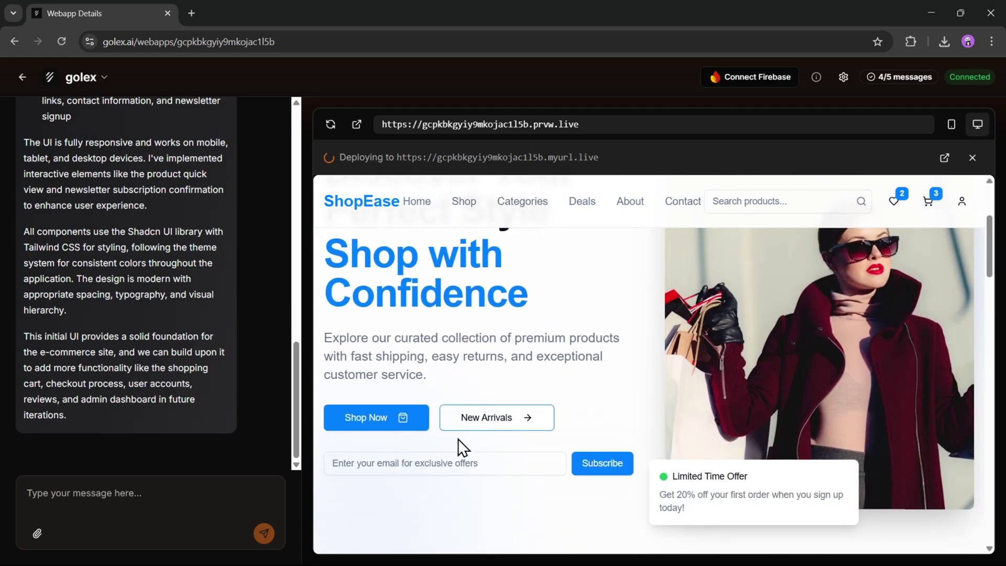
pyautogui.scroll(-2, 524, 427)
pyautogui.scroll(3, 602, 400)
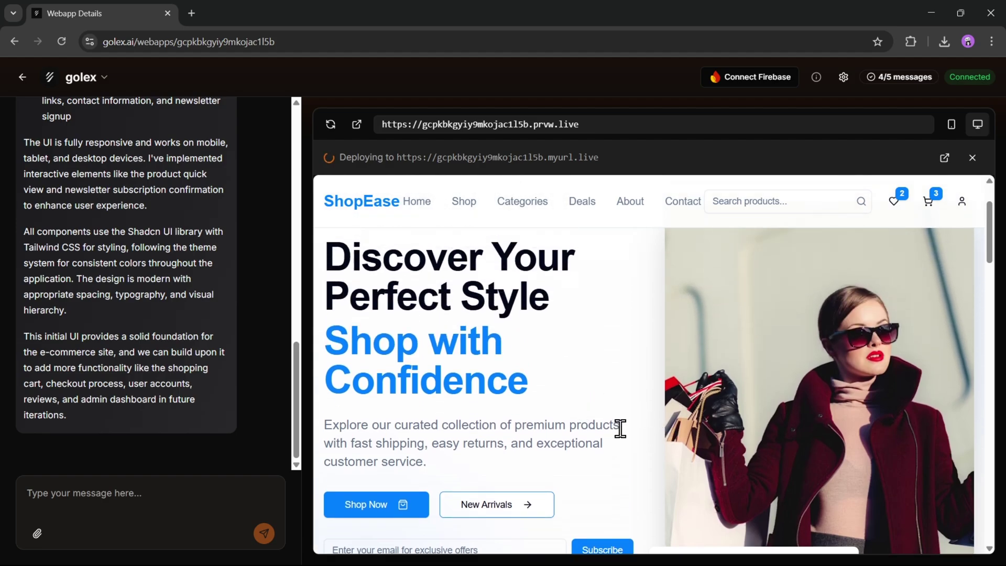
pyautogui.scroll(3, 112, 320)
pyautogui.scroll(3, 115, 321)
pyautogui.scroll(3, 120, 322)
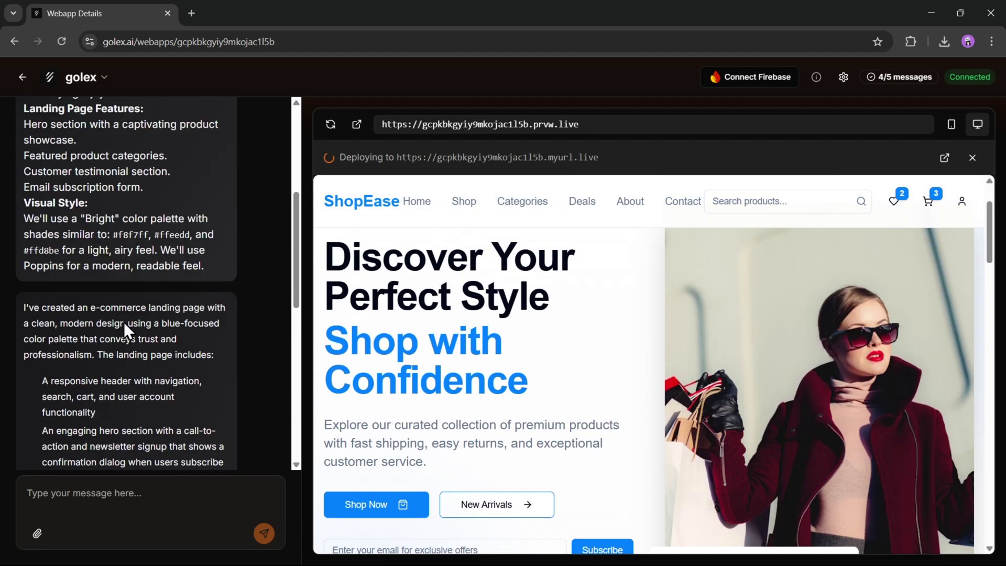
pyautogui.scroll(3, 126, 322)
pyautogui.scroll(-10, 157, 345)
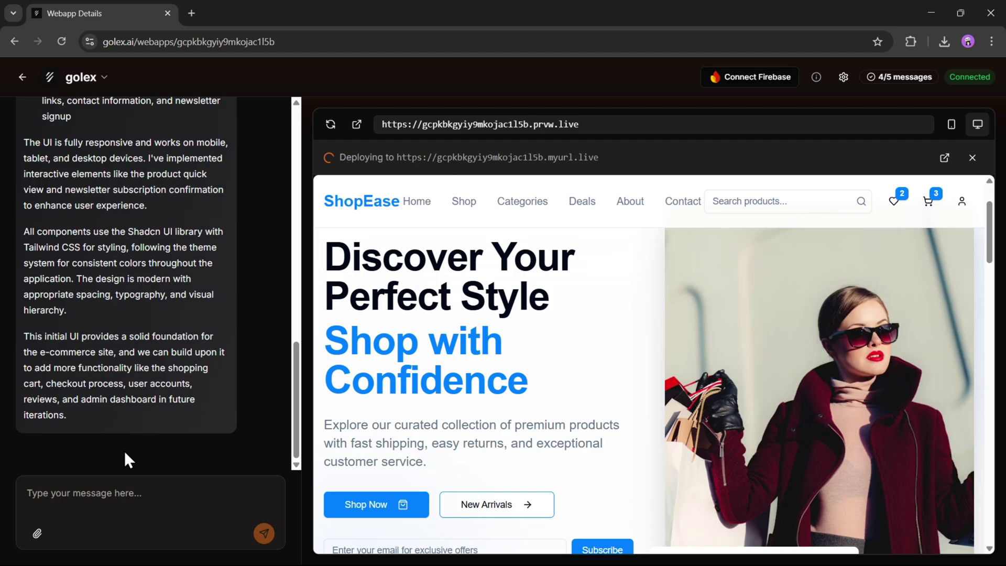
pyautogui.scroll(-3, 556, 337)
pyautogui.scroll(4, 577, 338)
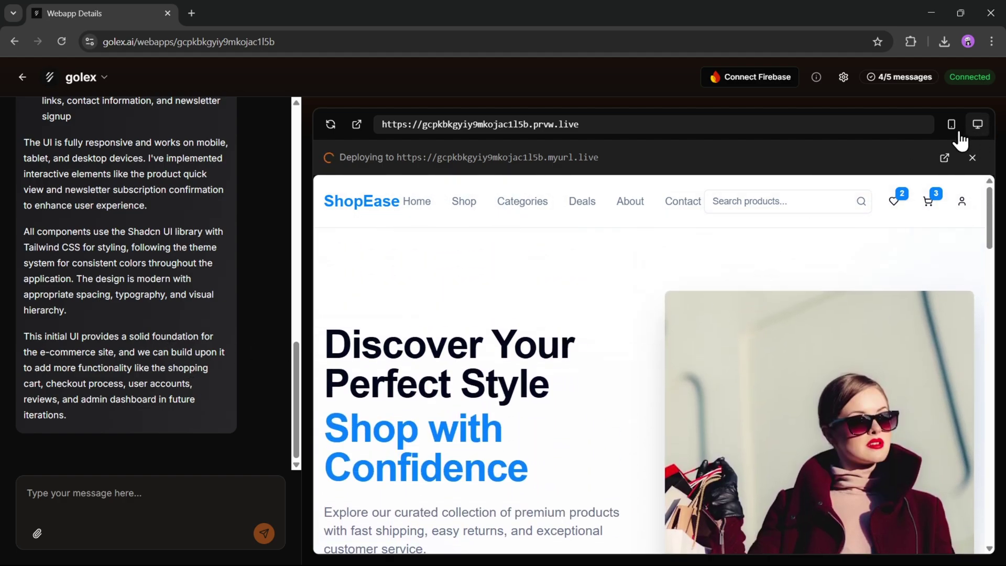
# Switch the ShopEase preview to phone size and scroll through the store.
pyautogui.click(952, 126)
pyautogui.scroll(-1, 682, 385)
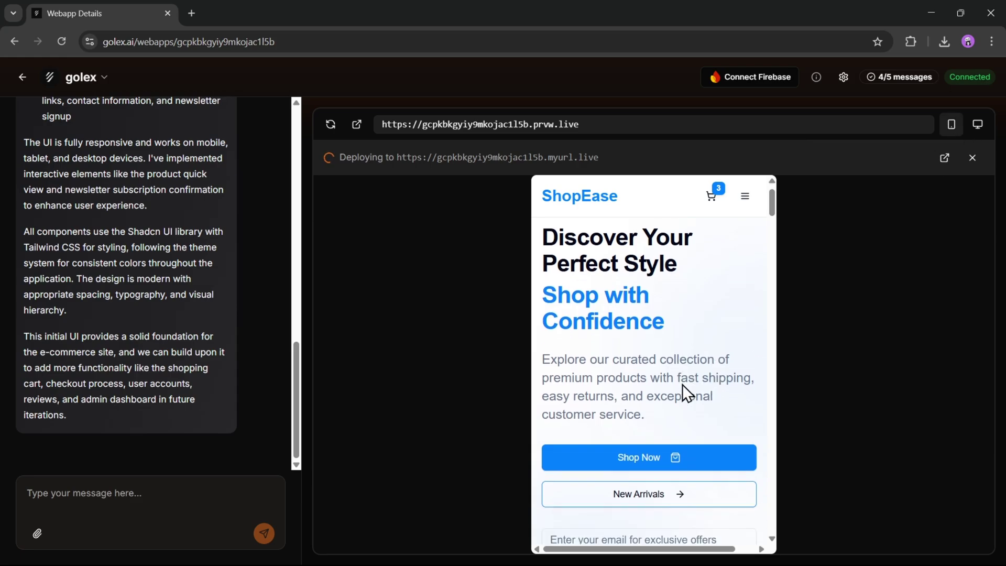
pyautogui.scroll(-5, 682, 384)
pyautogui.scroll(-4, 676, 376)
pyautogui.scroll(-4, 681, 378)
pyautogui.scroll(-5, 683, 377)
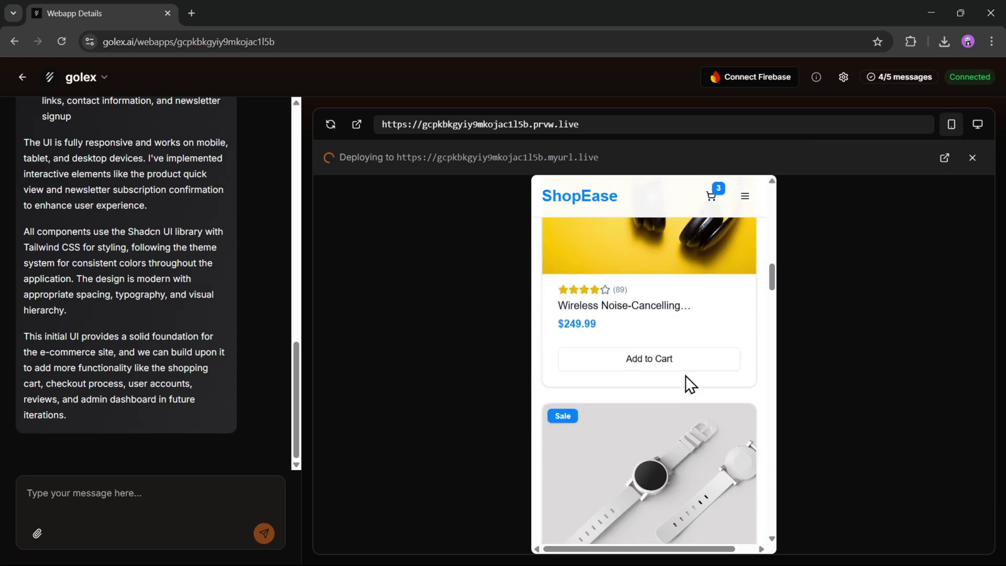
pyautogui.scroll(-6, 686, 372)
pyautogui.scroll(-5, 694, 369)
pyautogui.scroll(-1, 611, 376)
pyautogui.scroll(-5, 629, 380)
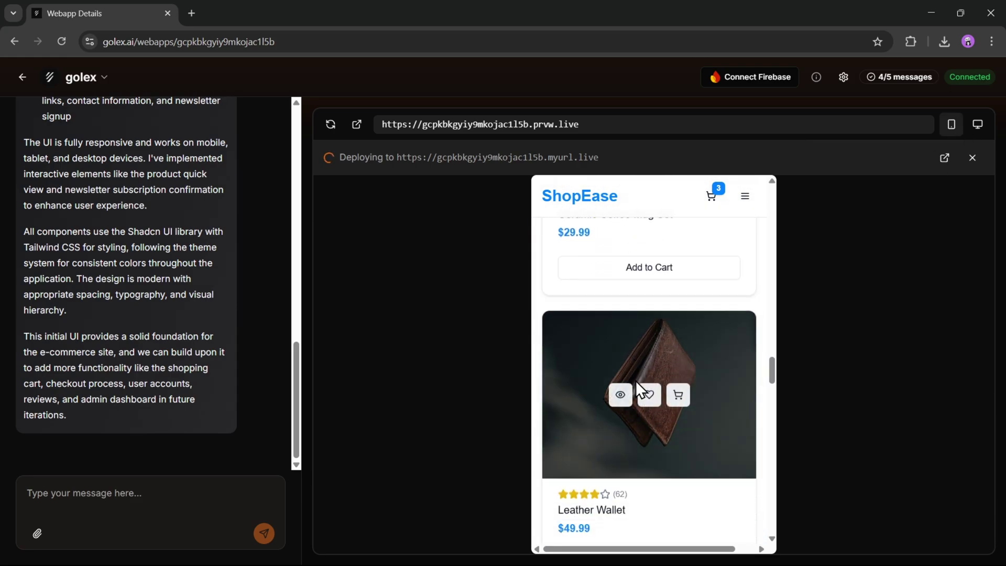
pyautogui.scroll(-6, 639, 382)
pyautogui.scroll(-5, 643, 375)
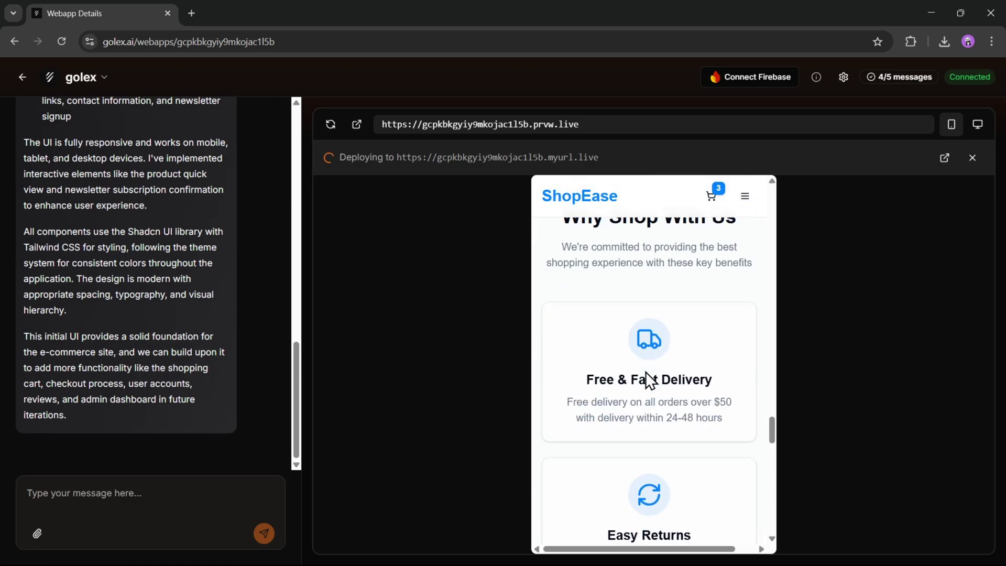
# Open and close the store's slide-in menu, then return the preview to desktop width.
pyautogui.click(743, 199)
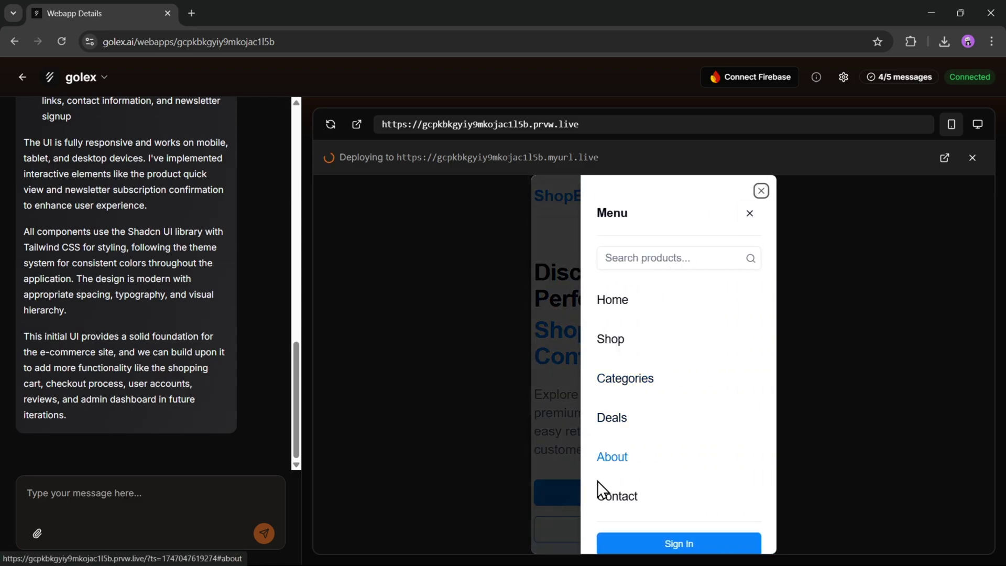
pyautogui.click(761, 191)
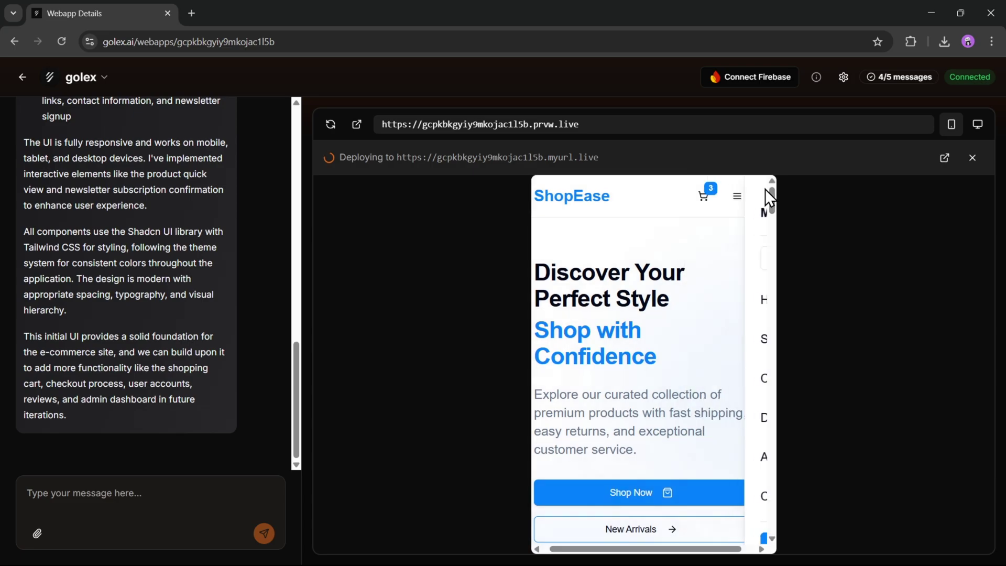
pyautogui.scroll(-3, 624, 404)
pyautogui.scroll(3, 613, 408)
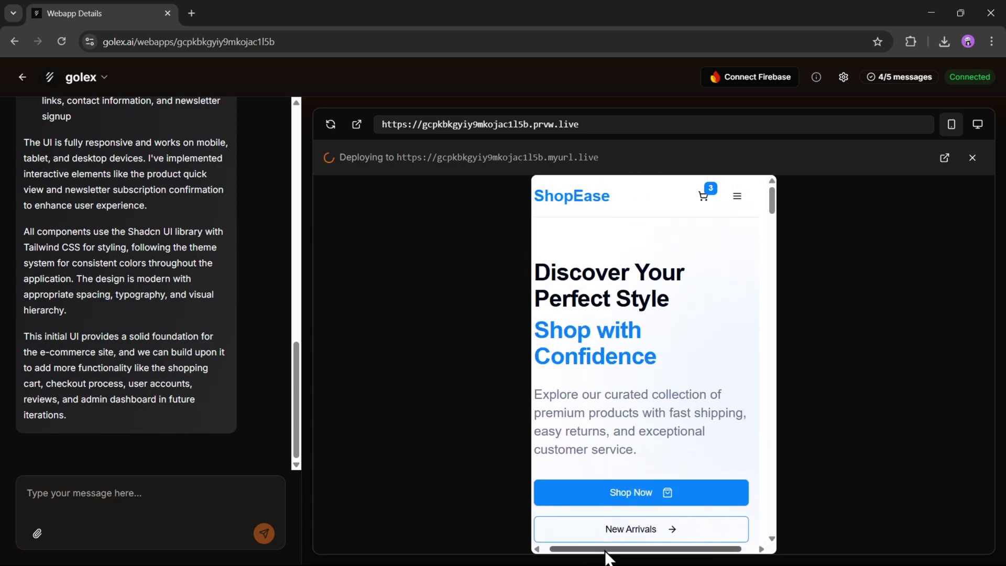
pyautogui.moveTo(605, 549); pyautogui.dragTo(539, 550)
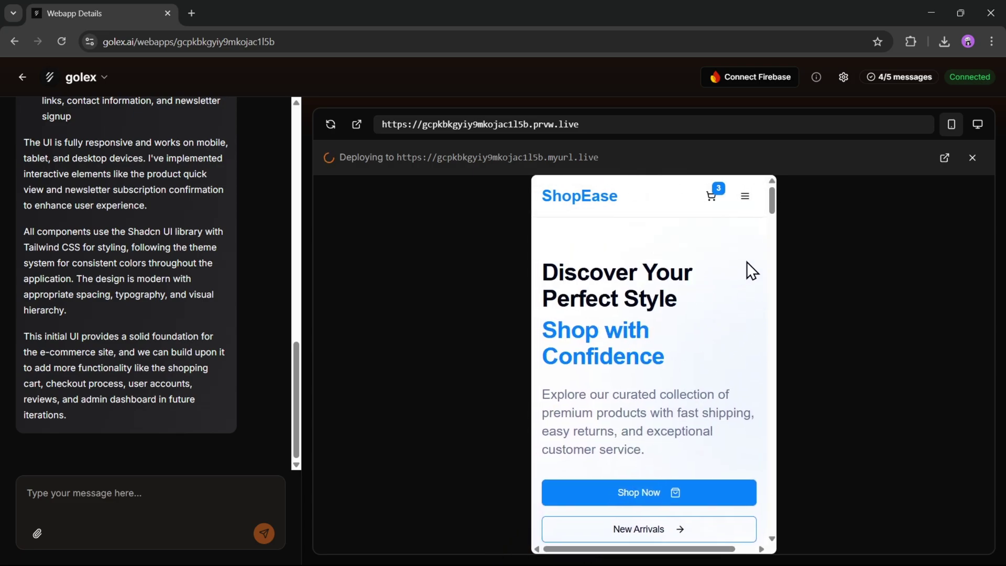
pyautogui.click(978, 124)
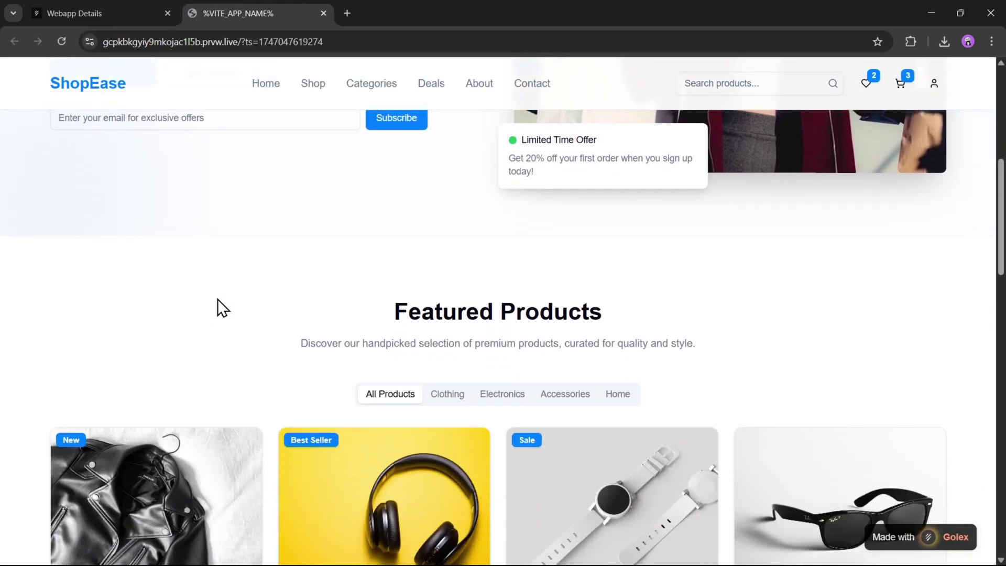
# Scroll down the live ShopEase site through its products and benefits sections.
pyautogui.scroll(-2, 222, 298)
pyautogui.scroll(-5, 229, 298)
pyautogui.scroll(-5, 259, 300)
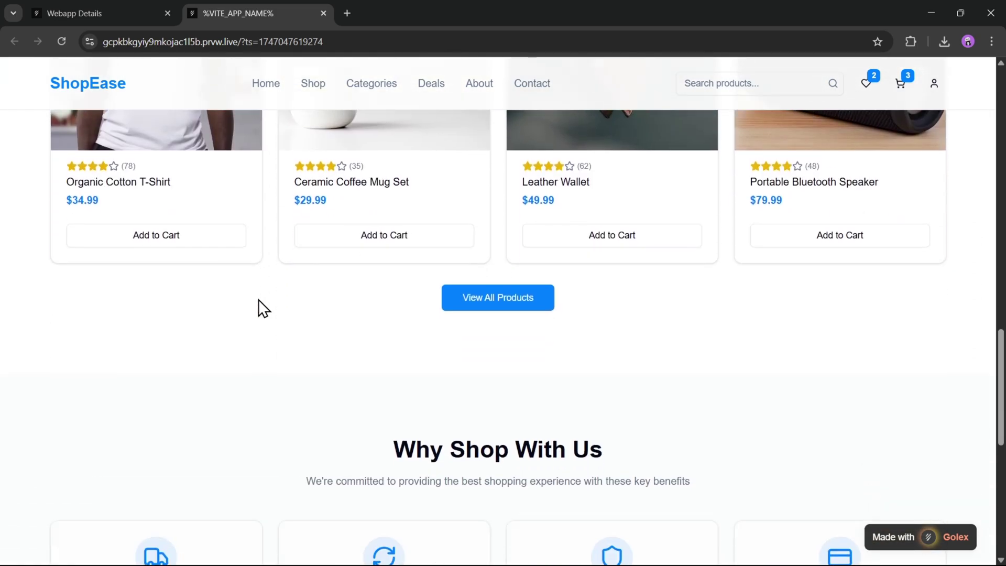
pyautogui.scroll(-3, 260, 300)
pyautogui.scroll(-5, 260, 297)
pyautogui.scroll(3, 260, 297)
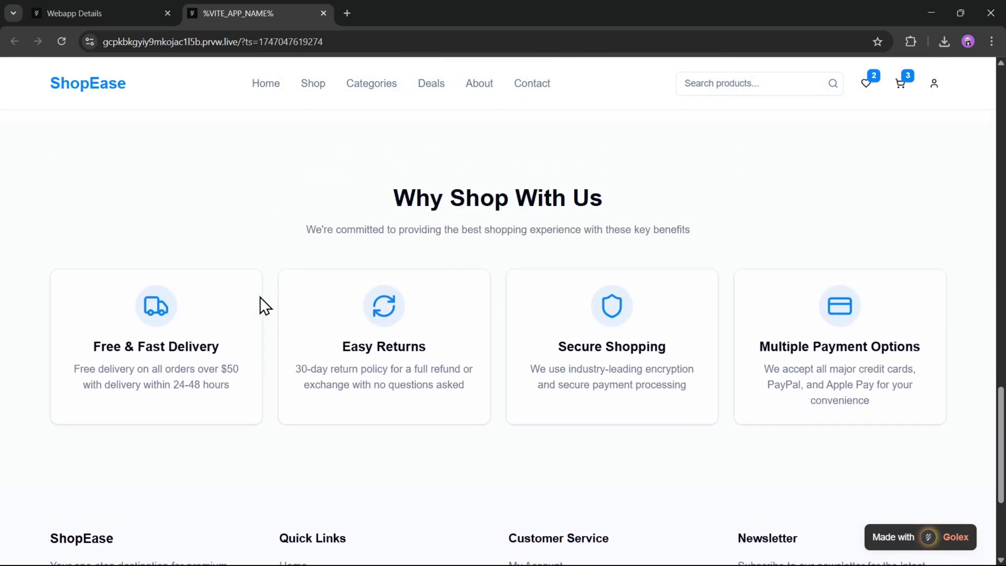
pyautogui.scroll(-4, 259, 297)
# Scroll back to the top, try New Arrivals, and return to the Golex app editor.
pyautogui.scroll(7, 260, 297)
pyautogui.scroll(5, 261, 297)
pyautogui.scroll(5, 260, 296)
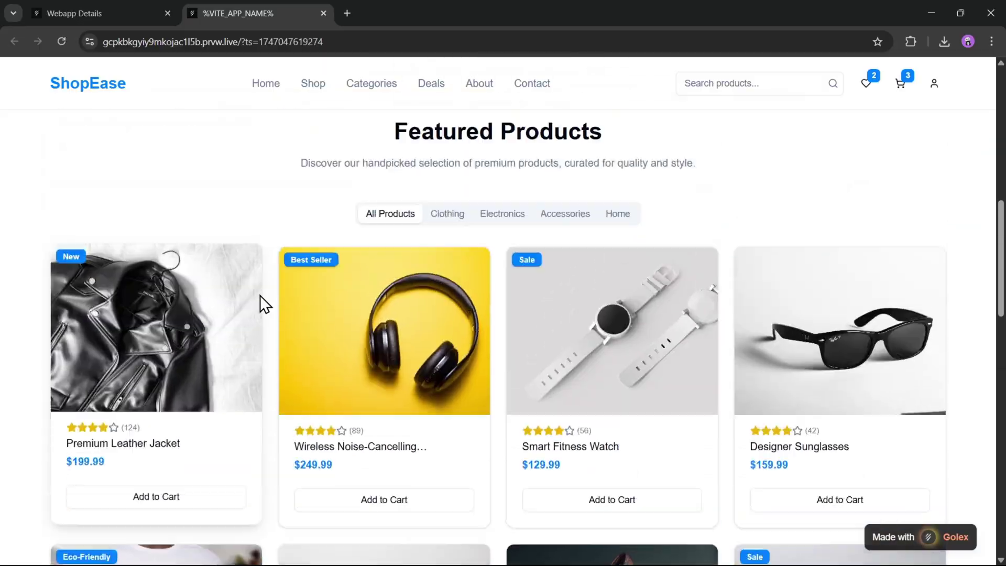
pyautogui.scroll(5, 254, 304)
pyautogui.scroll(4, 175, 332)
pyautogui.scroll(2, 168, 388)
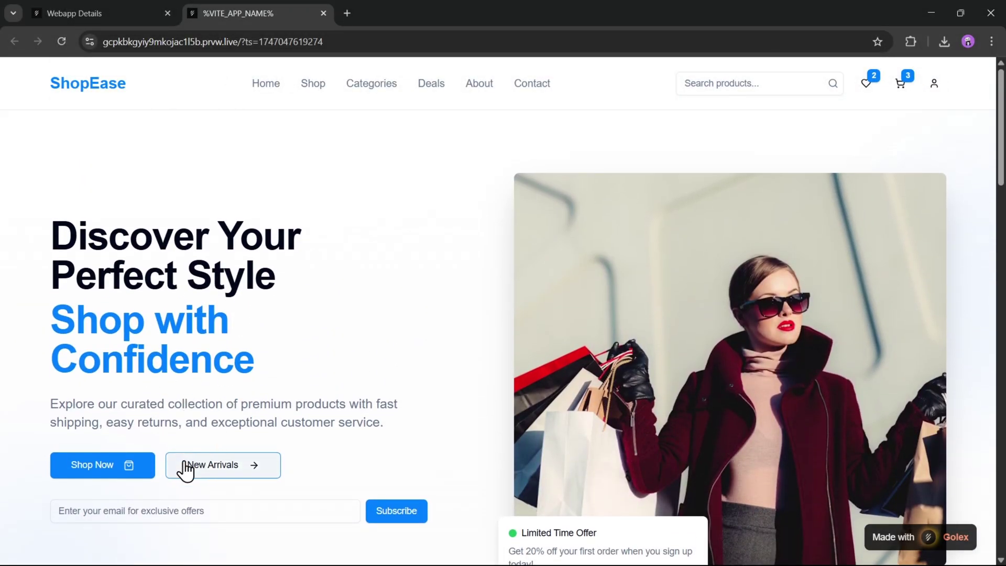
pyautogui.click(254, 473)
pyautogui.click(338, 414)
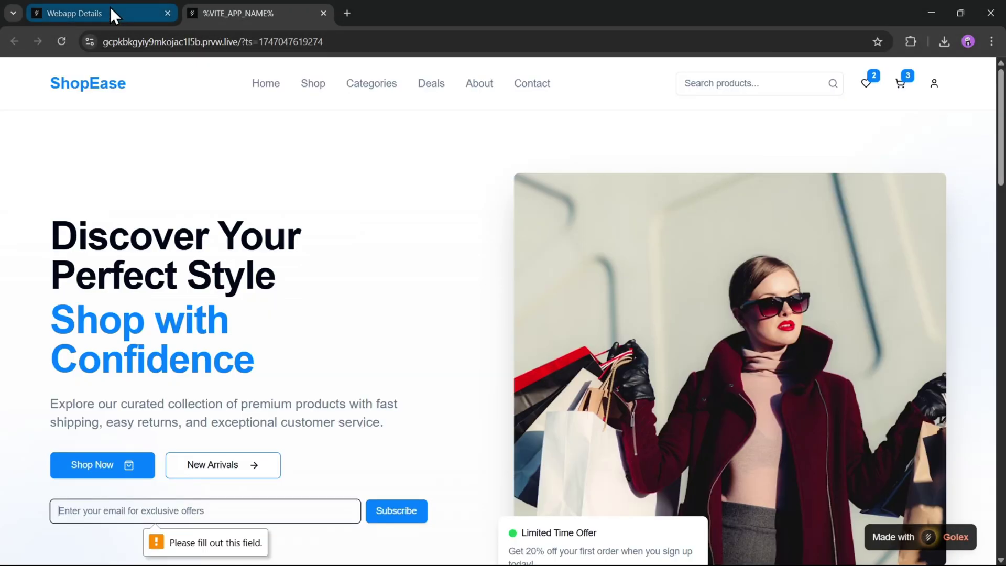
# Return to the Golex editor and open the Connect Firebase configuration wizard.
pyautogui.click(111, 13)
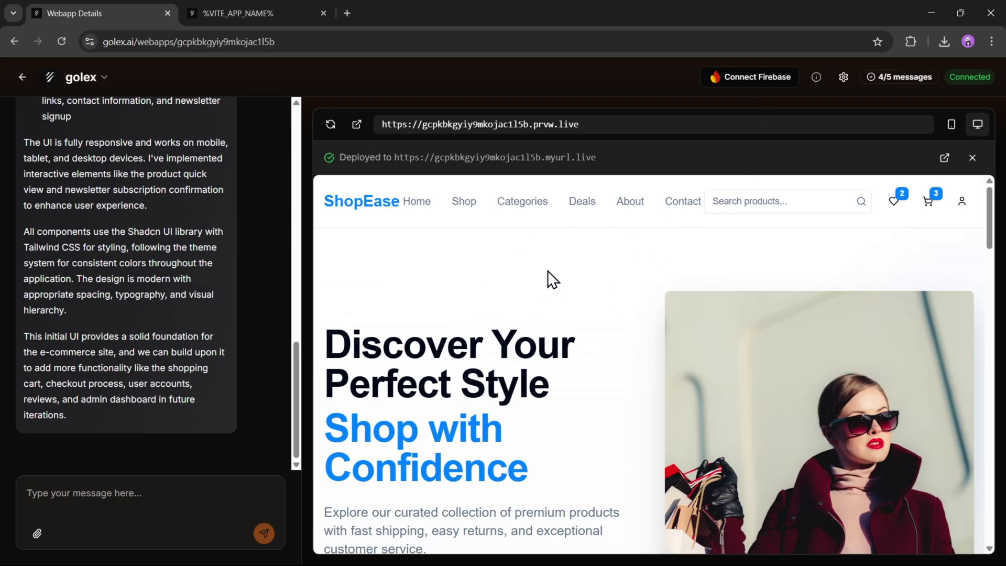
pyautogui.click(758, 86)
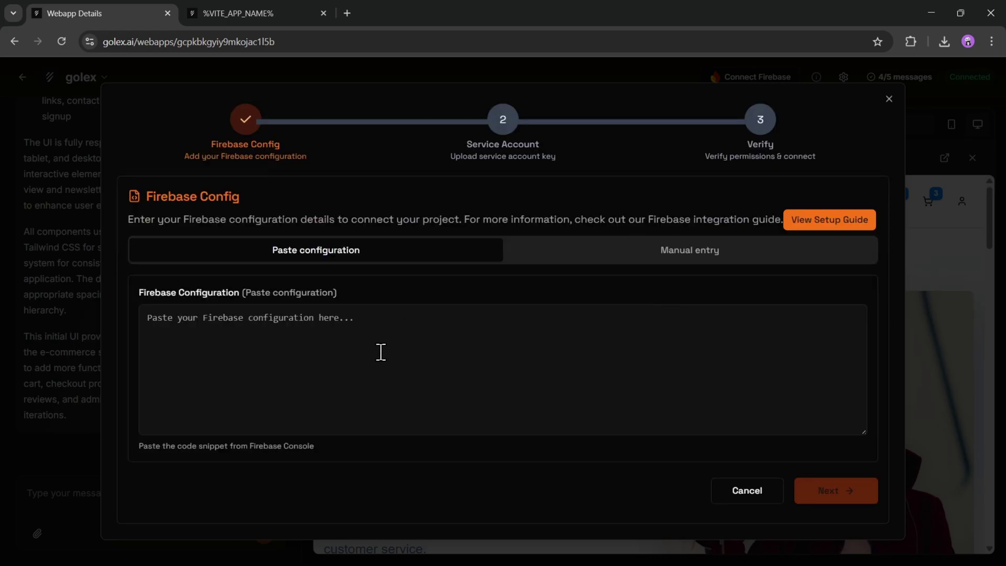
# In a new Firebase console tab, name a new project GolexWebsite and accept the terms.
pyautogui.click(347, 13)
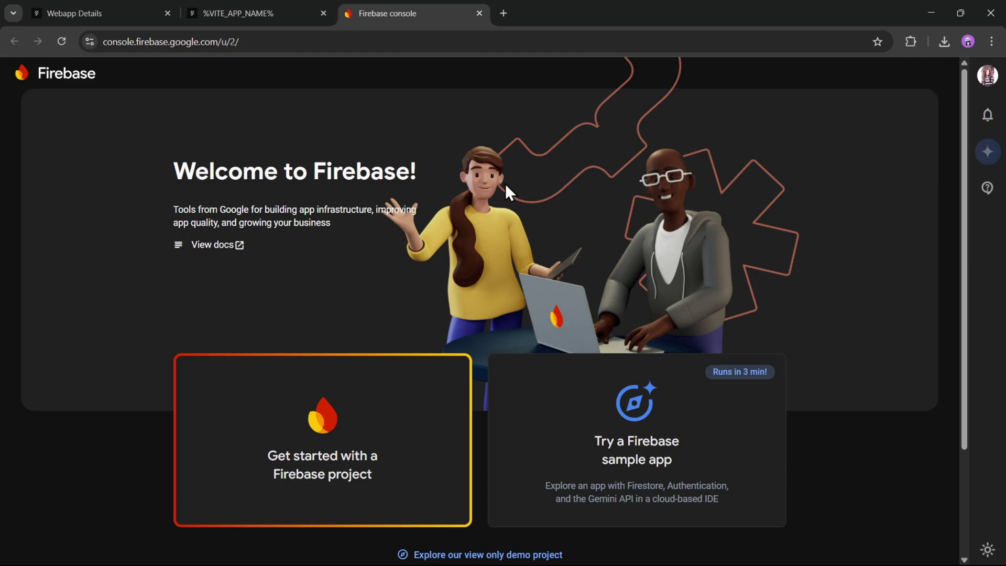
pyautogui.click(310, 478)
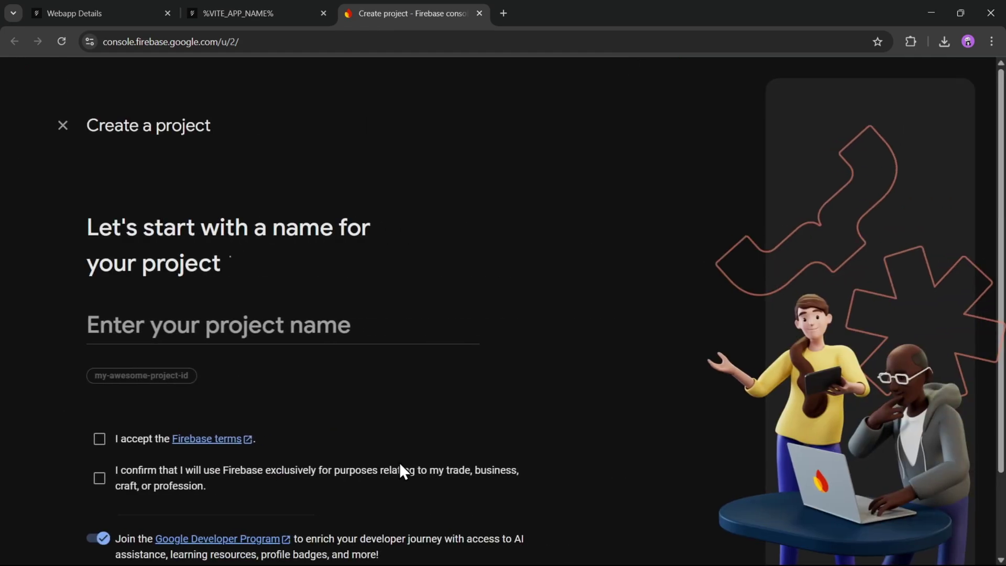
pyautogui.click(149, 322)
pyautogui.write('GolexWebsite')
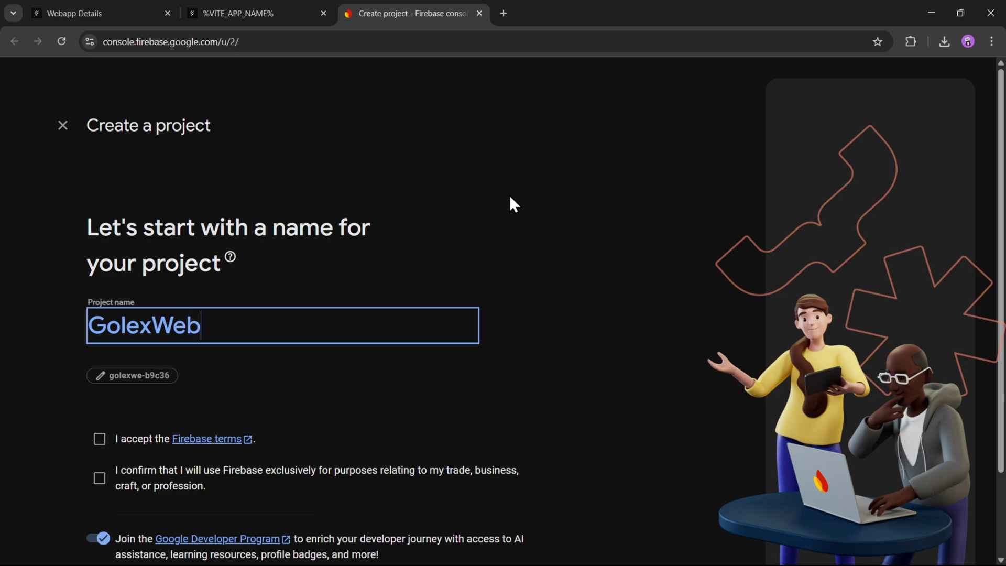
pyautogui.scroll(-2, 367, 315)
pyautogui.click(99, 345)
pyautogui.click(99, 386)
# Continue past the Gemini and Google Analytics steps and create the project.
pyautogui.click(471, 514)
pyautogui.click(472, 552)
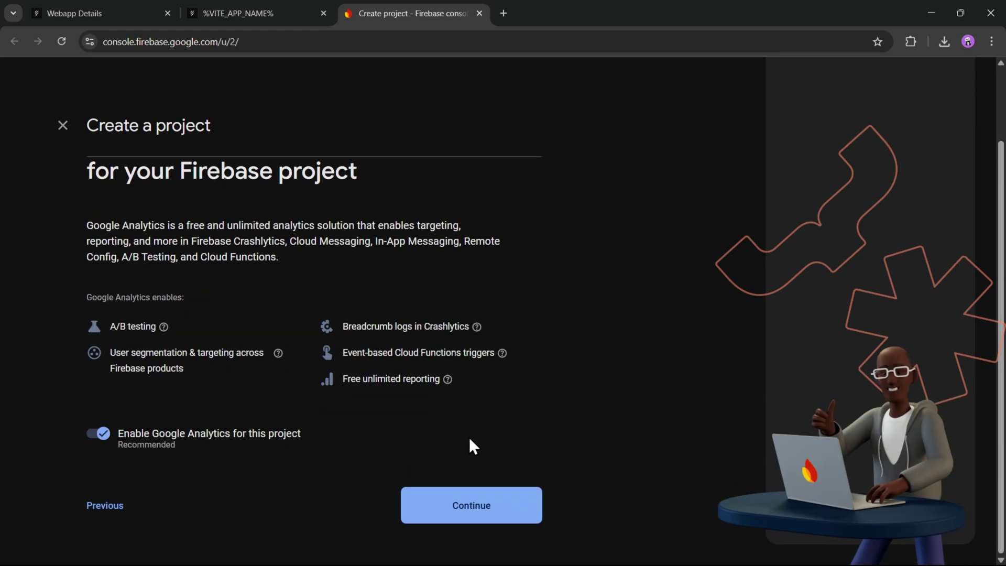
pyautogui.click(472, 504)
pyautogui.click(103, 413)
pyautogui.click(471, 505)
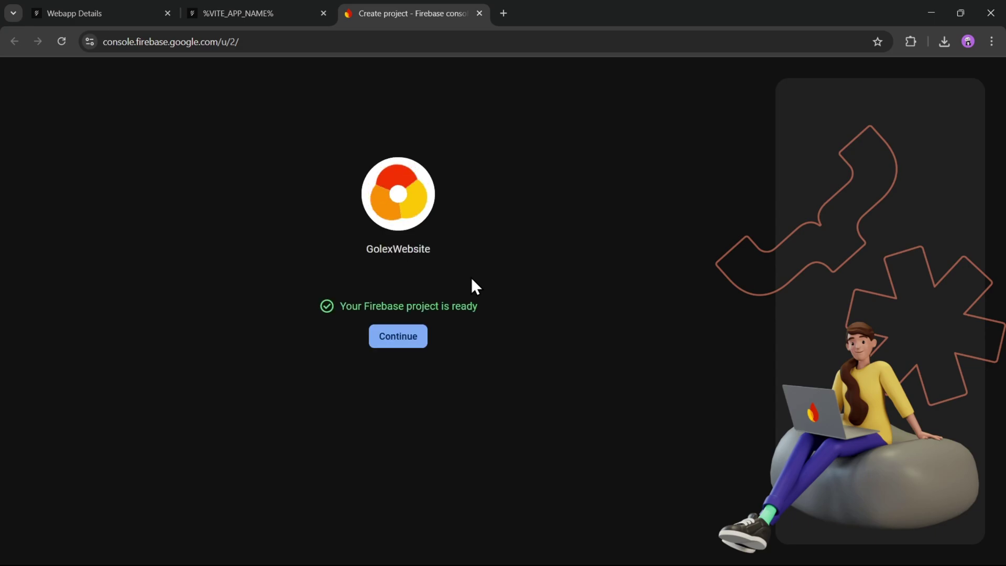
# Register a web app nicknamed GolexWebsite with Firebase Hosting enabled.
pyautogui.click(404, 336)
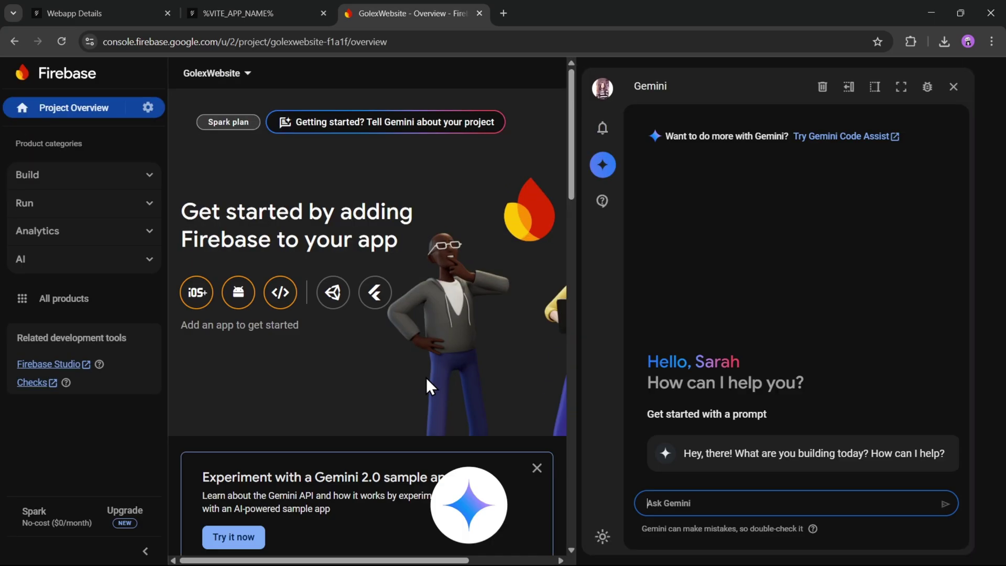
pyautogui.click(286, 294)
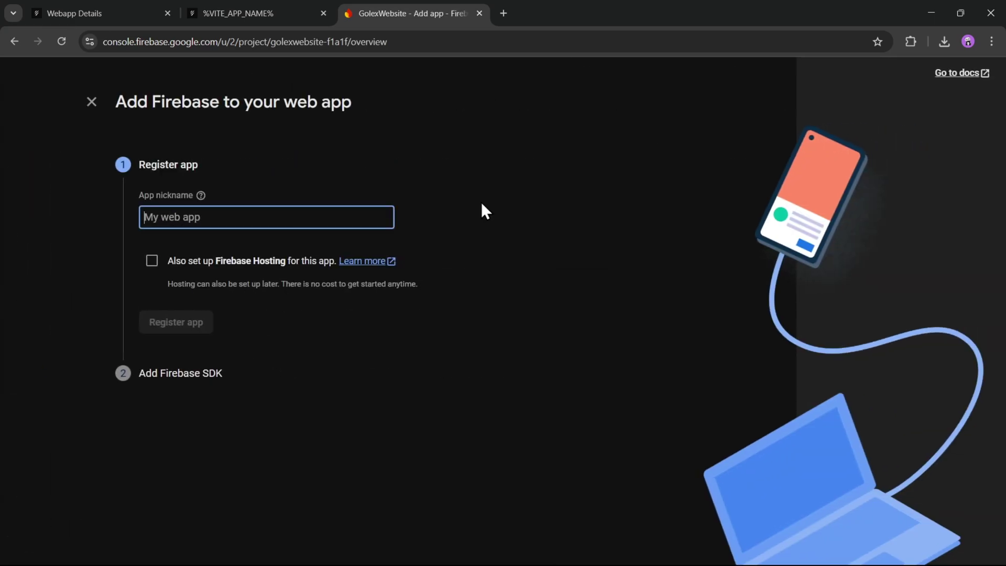
pyautogui.write('GolexWebsite')
pyautogui.click(152, 260)
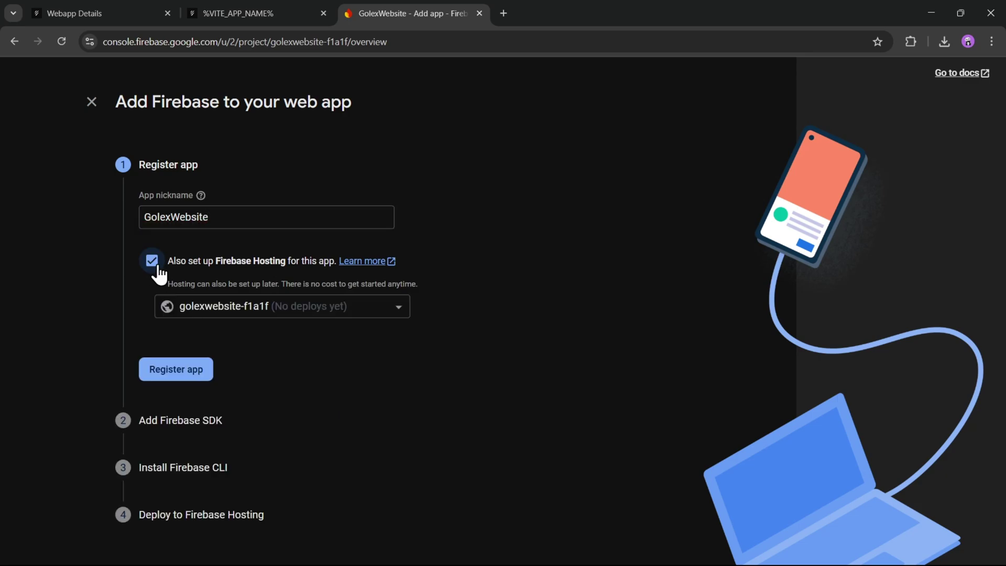
pyautogui.click(187, 370)
# Copy the Firebase config snippet and return to the Golex workspace.
pyautogui.scroll(-5, 657, 319)
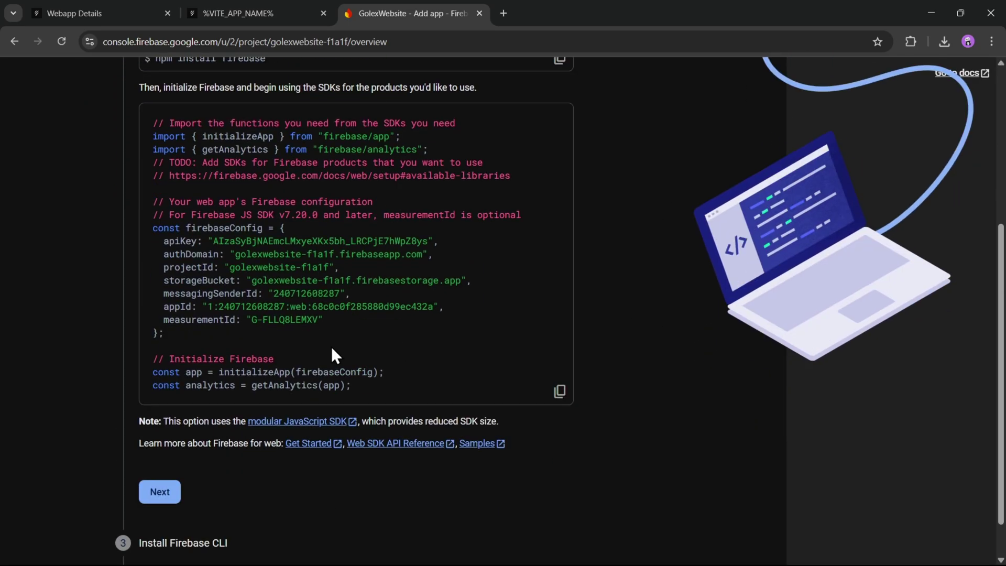
pyautogui.scroll(1, 332, 347)
pyautogui.click(560, 436)
pyautogui.scroll(1, 379, 426)
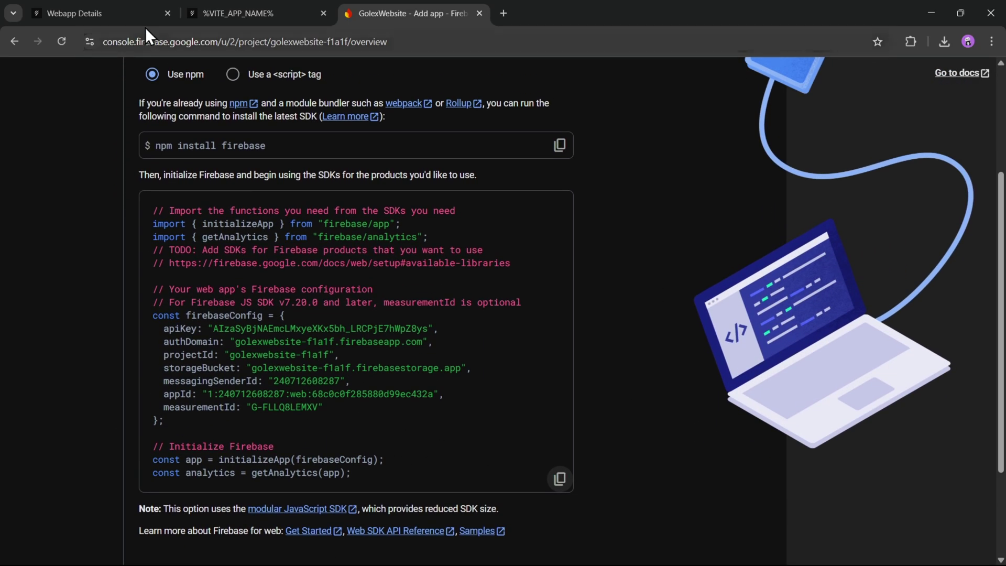
pyautogui.click(129, 11)
# Paste the copied Firebase config into the Firebase Configuration box and advance with Next.
pyautogui.rightClick(182, 334)
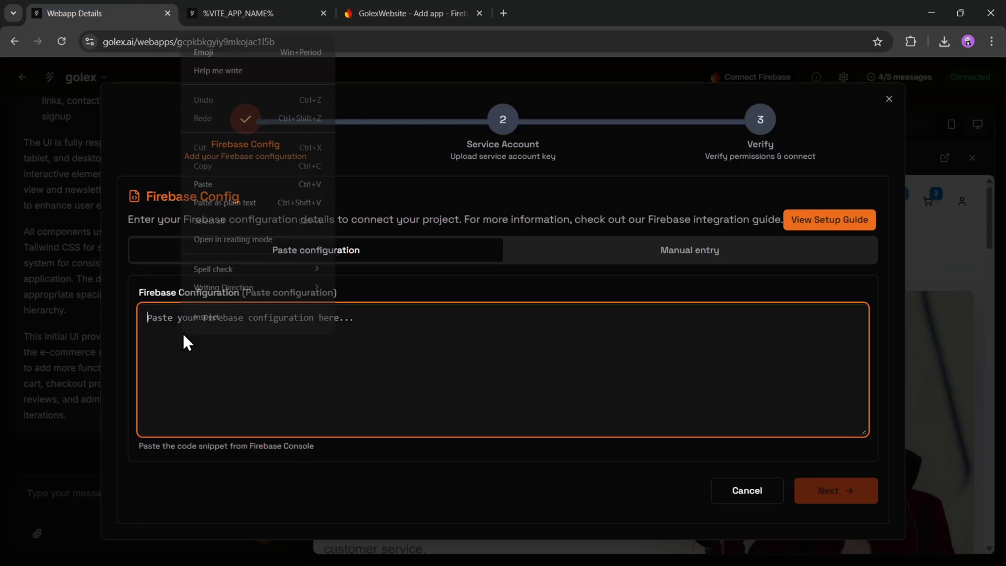
pyautogui.click(236, 188)
pyautogui.scroll(1, 315, 362)
pyautogui.scroll(3, 362, 367)
pyautogui.scroll(-1, 356, 374)
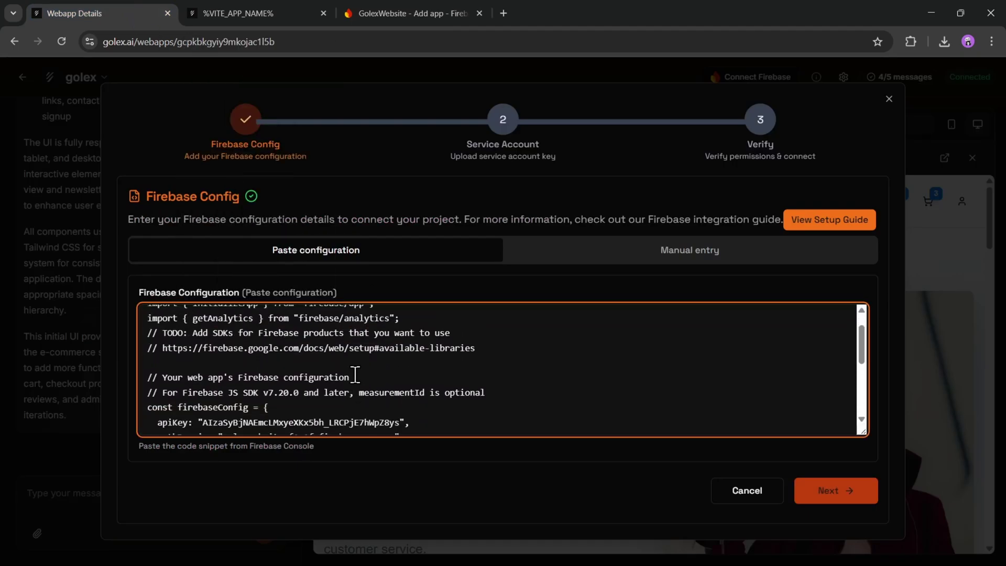
pyautogui.scroll(1, 376, 392)
pyautogui.click(807, 497)
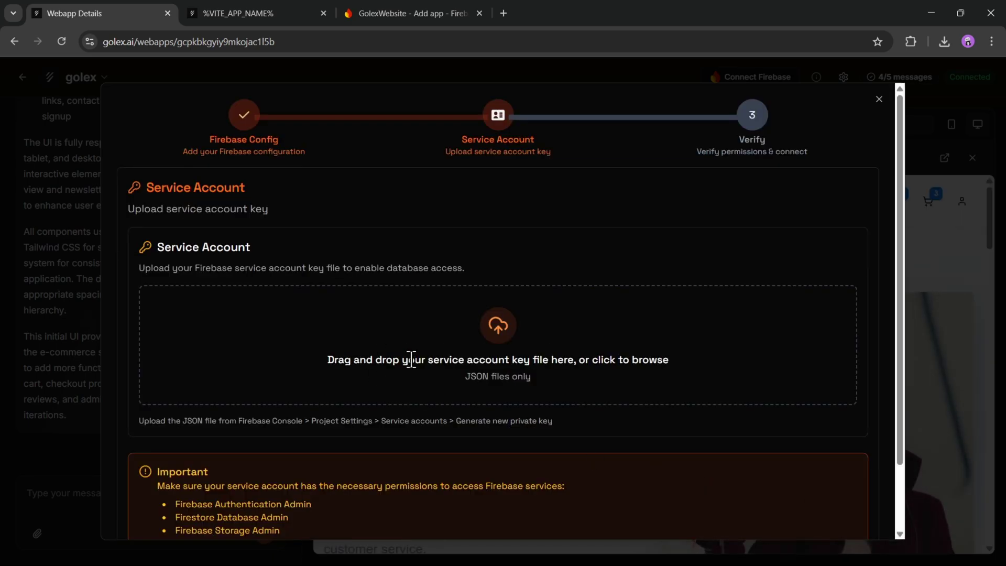
# Open the Service accounts page of the Firebase project settings.
pyautogui.click(422, 8)
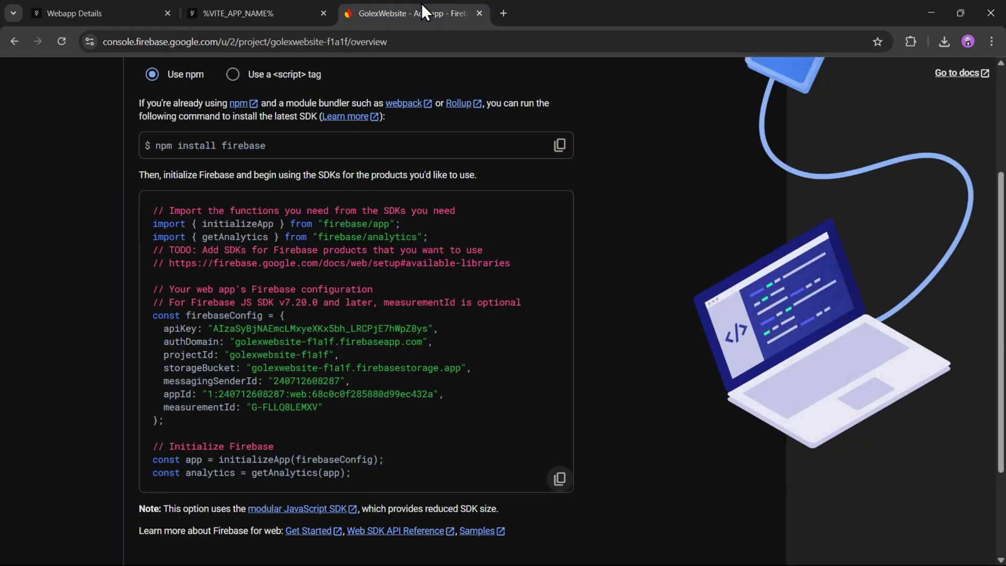
pyautogui.scroll(3, 562, 284)
pyautogui.click(92, 109)
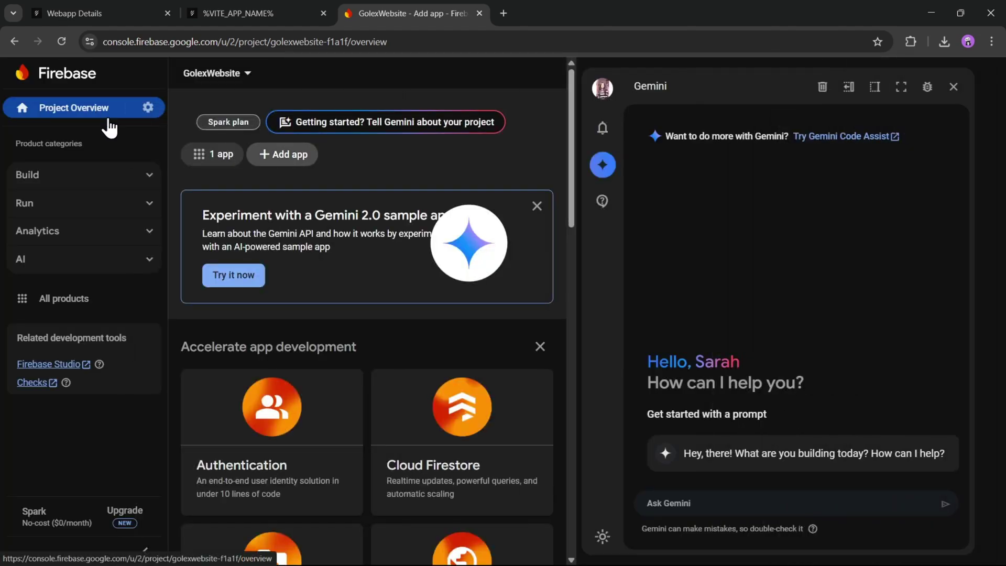
pyautogui.click(147, 108)
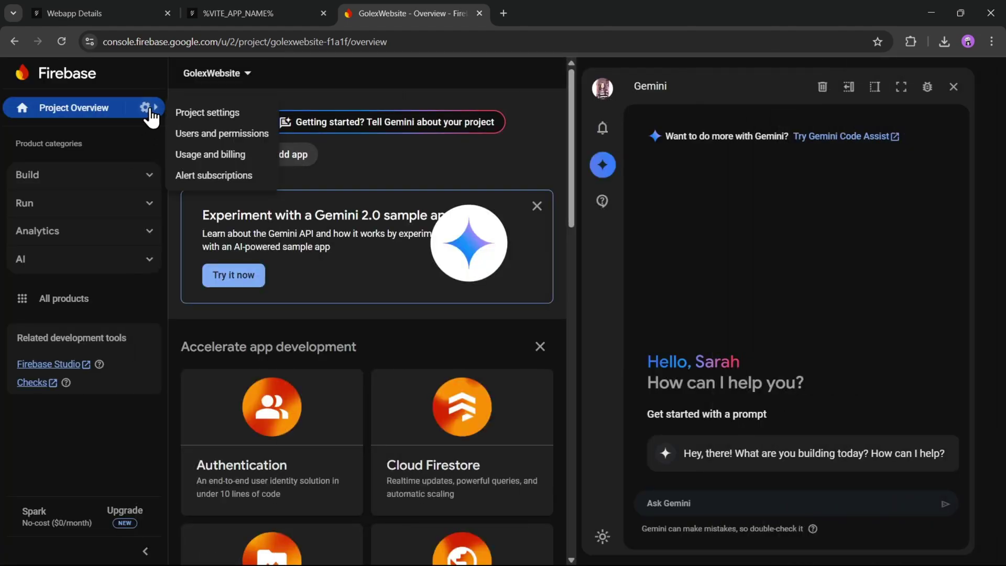
pyautogui.click(207, 113)
pyautogui.click(434, 141)
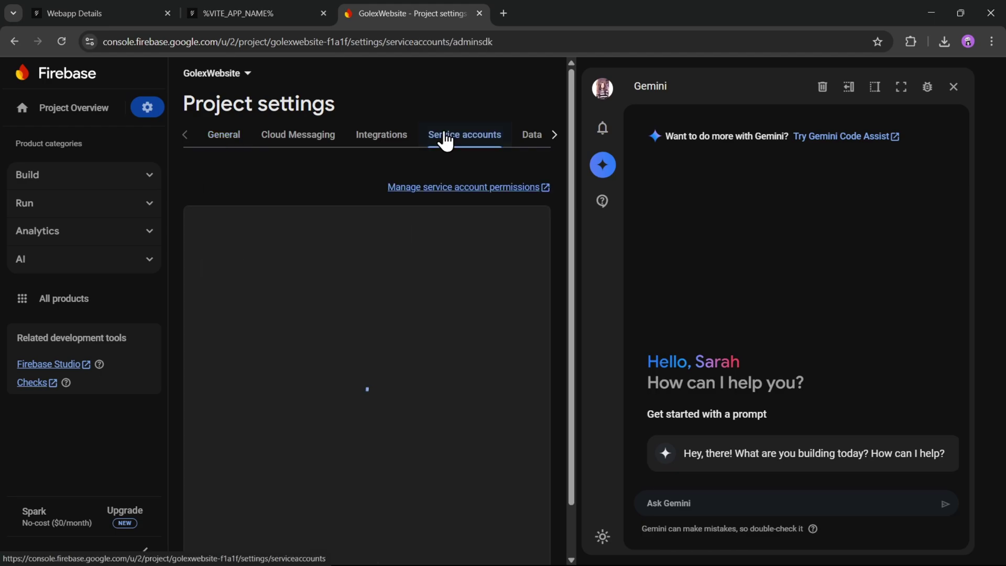
pyautogui.scroll(-2, 511, 329)
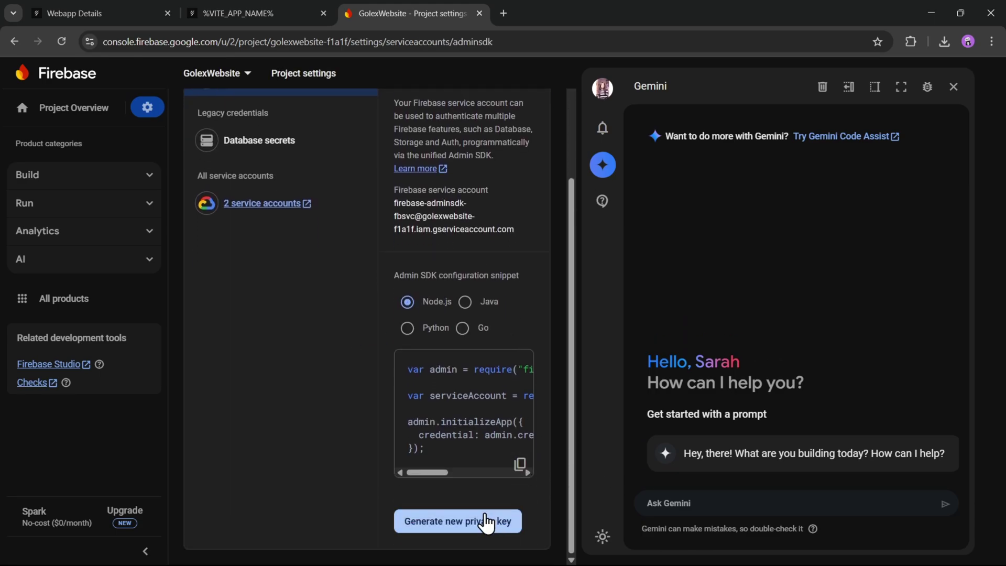
# Generate and download a new Admin SDK private key, then return to Golex AI.
pyautogui.click(482, 521)
pyautogui.click(658, 369)
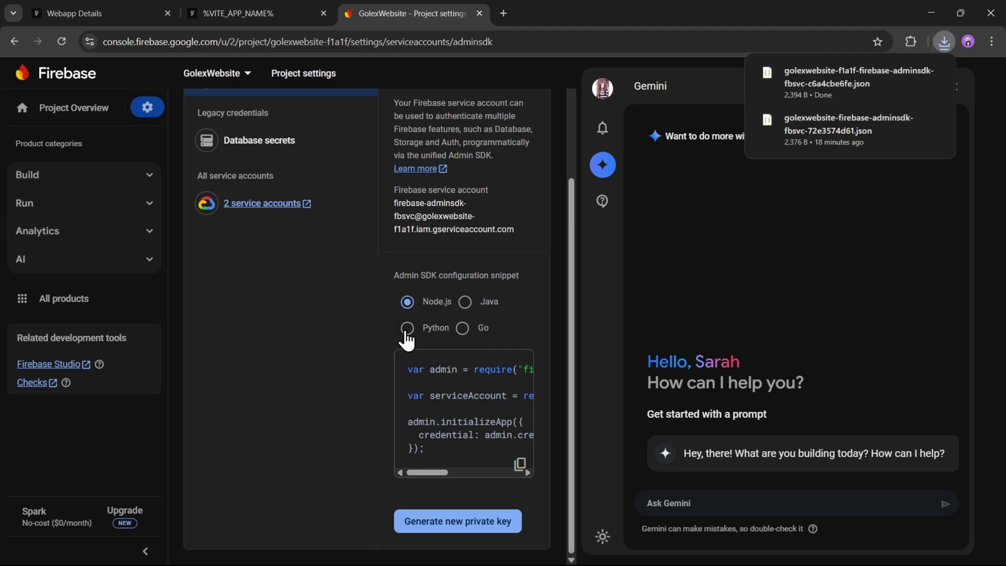
pyautogui.hotkey('ctrl', '1')
# Upload the downloaded adminsdk JSON key and link ShopEase to Firebase.
pyautogui.click(505, 338)
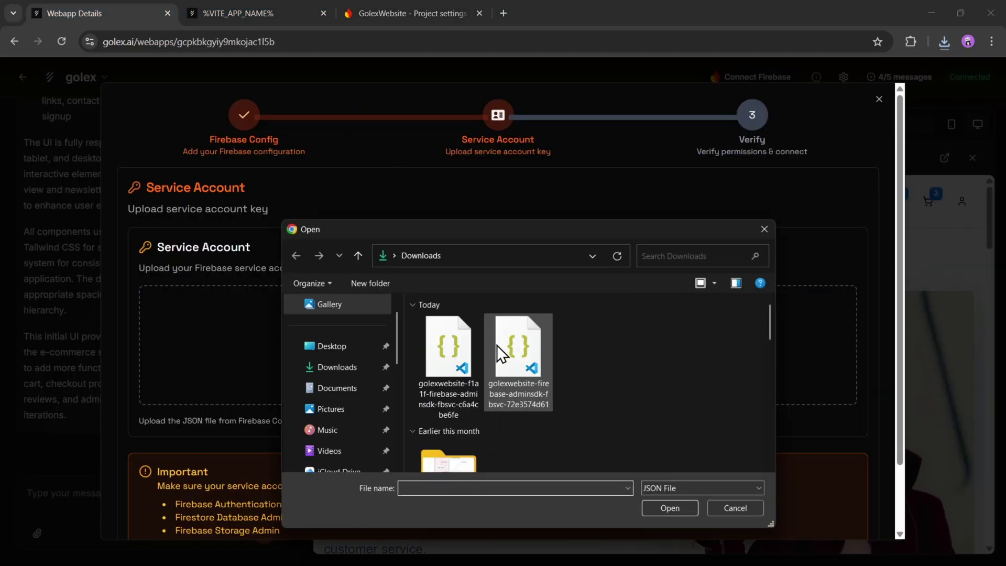
pyautogui.doubleClick(445, 355)
pyautogui.scroll(-2, 474, 349)
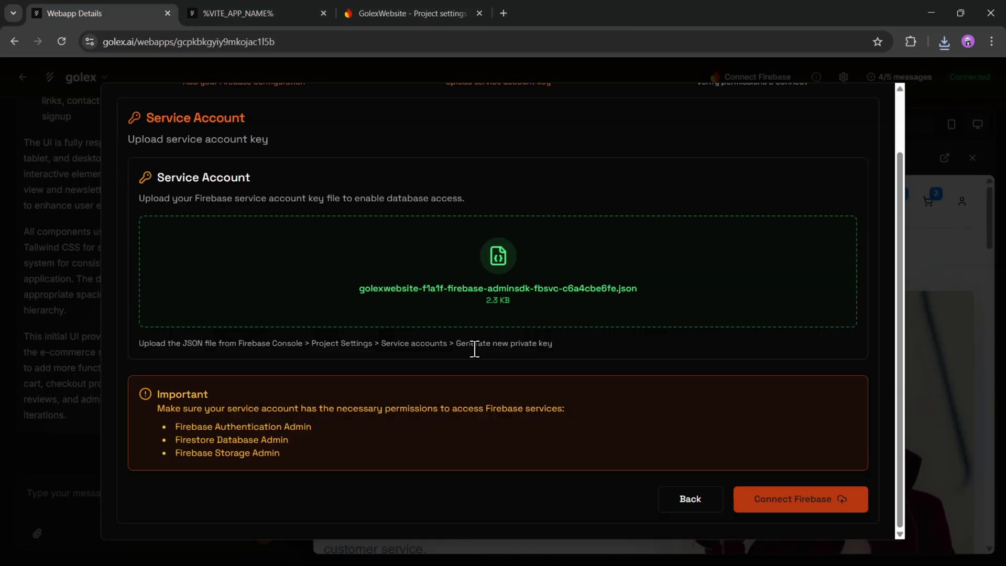
pyautogui.click(816, 504)
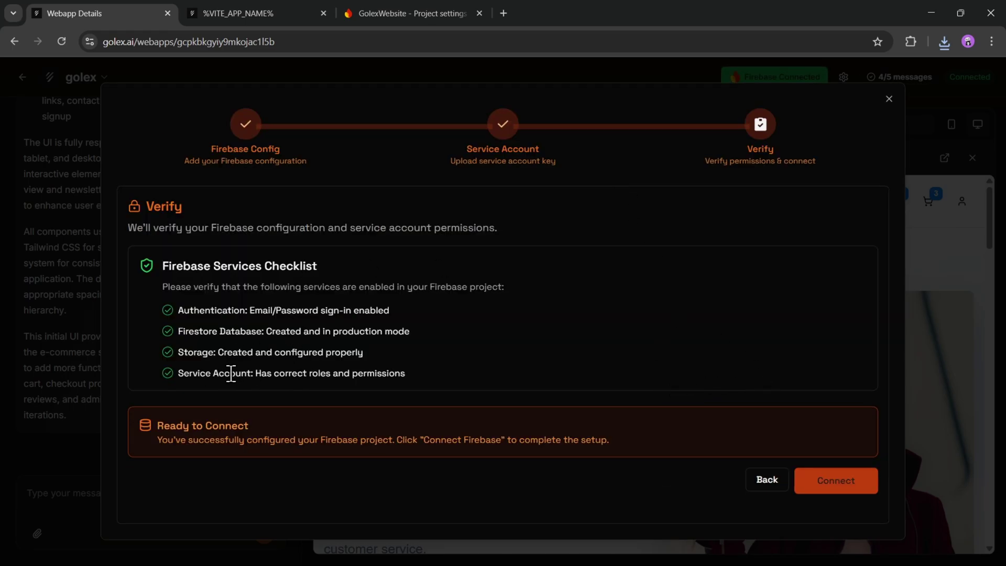
pyautogui.click(849, 486)
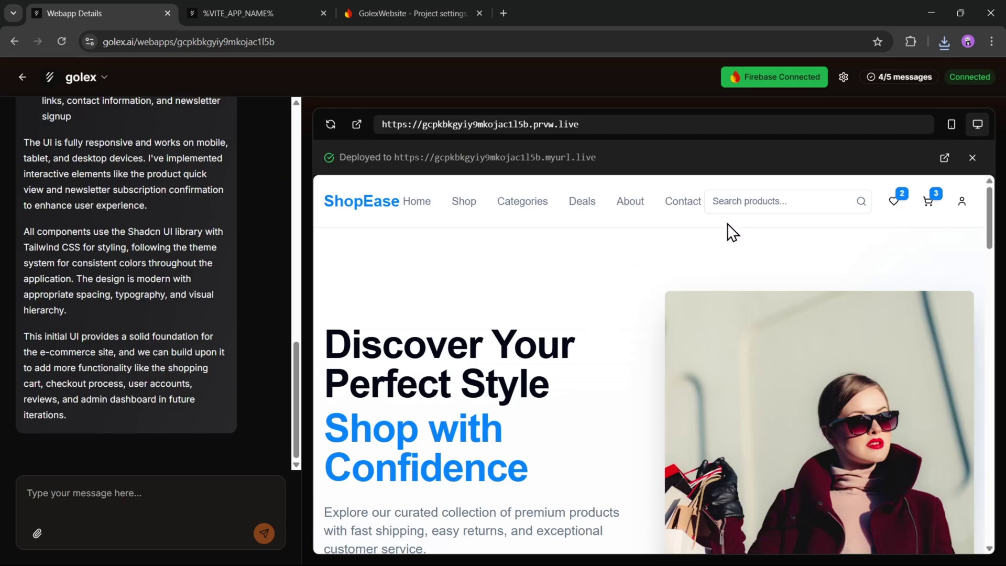
pyautogui.click(780, 79)
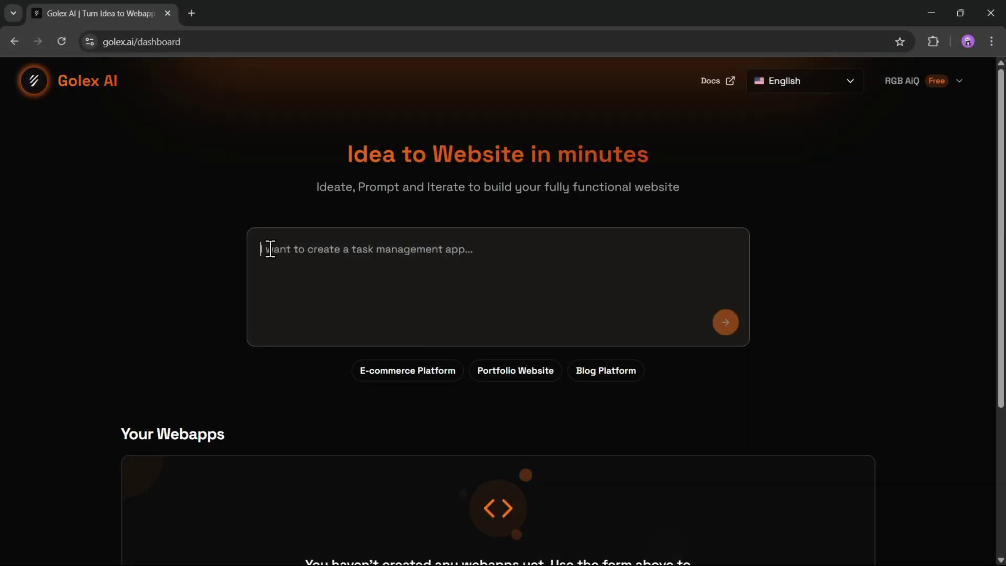
# Paste the daily habit-and-mood tracker description into the idea prompt and submit it.
pyautogui.rightClick(269, 250)
pyautogui.click(307, 397)
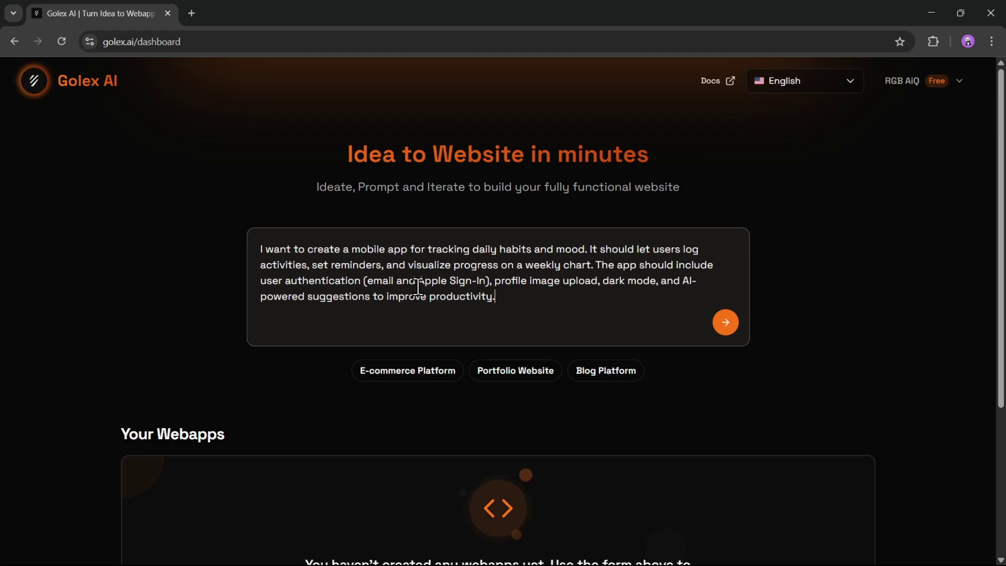
pyautogui.hotkey('ctrl', 'a')
pyautogui.click(536, 294)
pyautogui.click(729, 325)
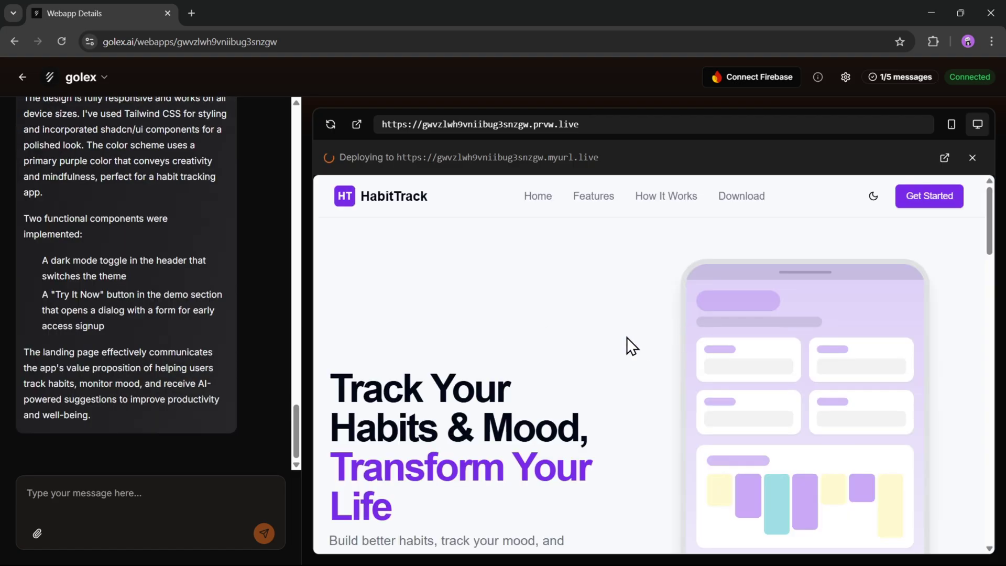
# Scroll the HabitTrack preview from the hero section down to the footer.
pyautogui.scroll(-5, 629, 344)
pyautogui.scroll(-3, 645, 381)
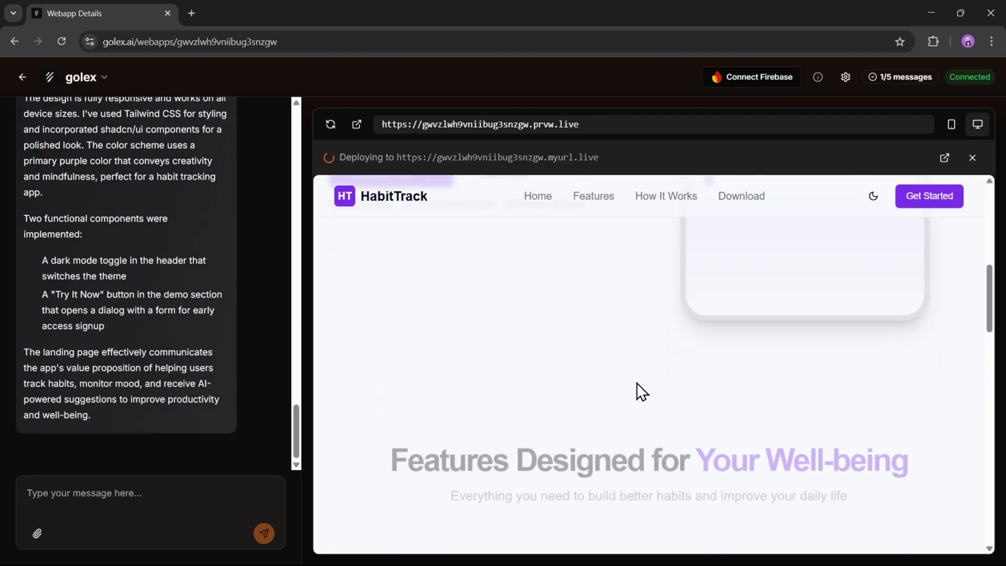
pyautogui.scroll(-3, 637, 383)
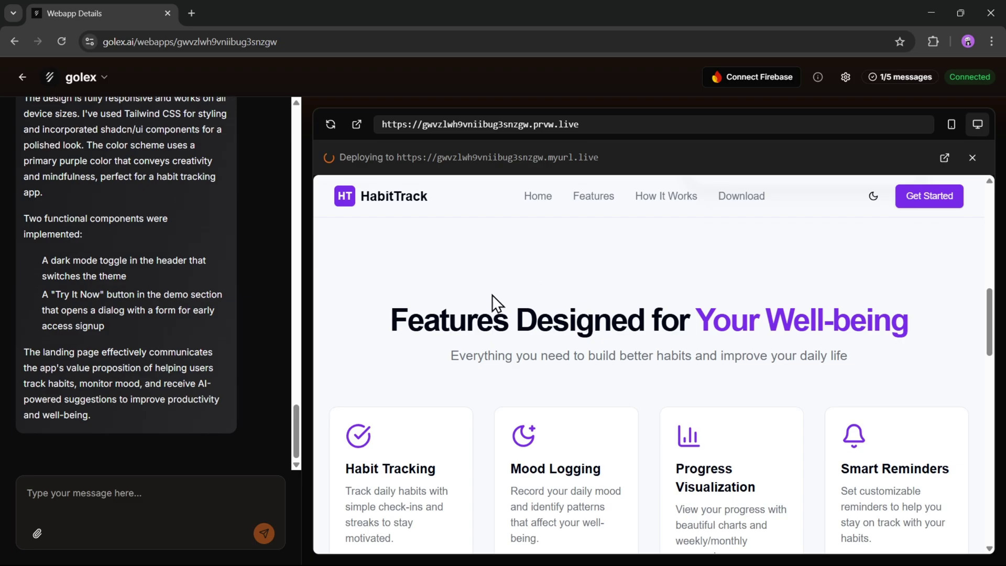
pyautogui.scroll(-3, 771, 356)
pyautogui.scroll(-3, 665, 374)
pyautogui.scroll(-3, 618, 372)
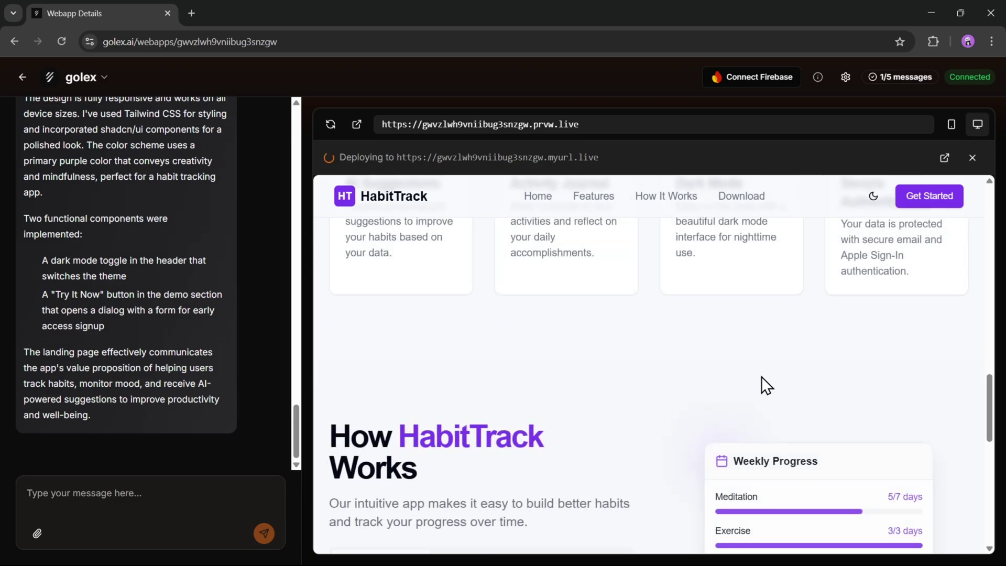
pyautogui.scroll(-3, 762, 376)
pyautogui.scroll(-3, 718, 388)
pyautogui.scroll(-3, 655, 382)
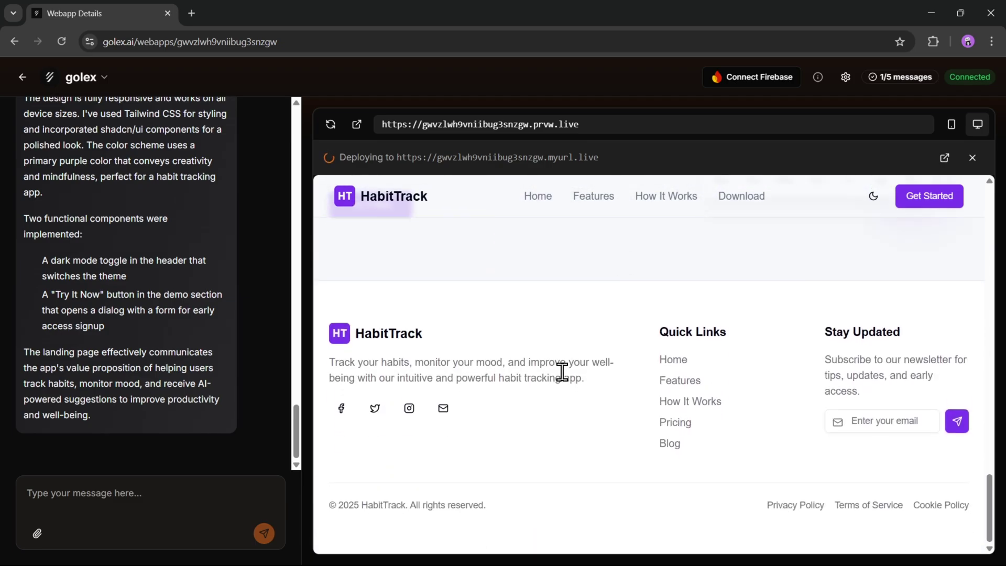
pyautogui.scroll(1, 655, 421)
pyautogui.scroll(-2, 671, 417)
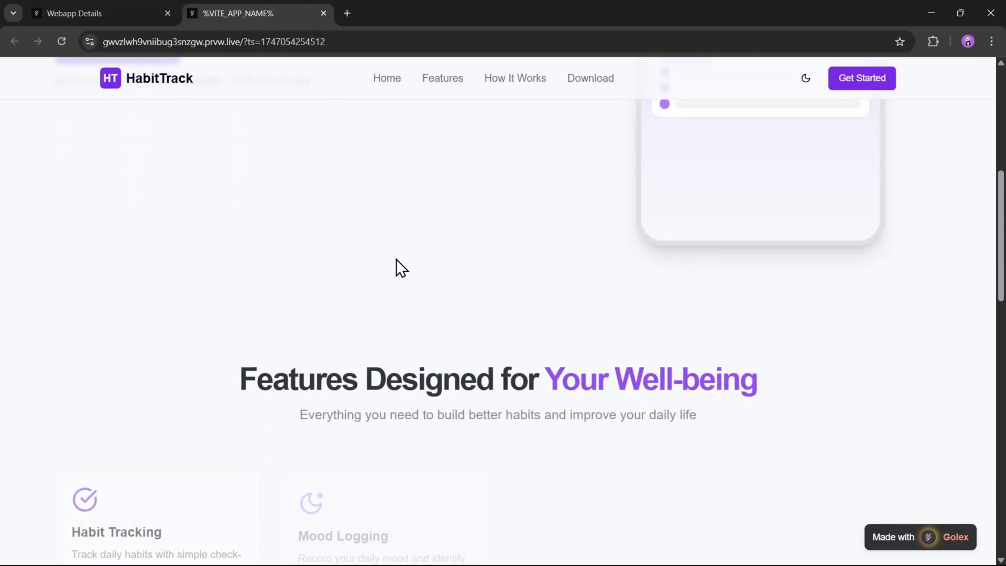
# Toggle the HabitTrack page to dark mode and back to light, then return to Golex AI.
pyautogui.scroll(-5, 532, 269)
pyautogui.scroll(-5, 533, 268)
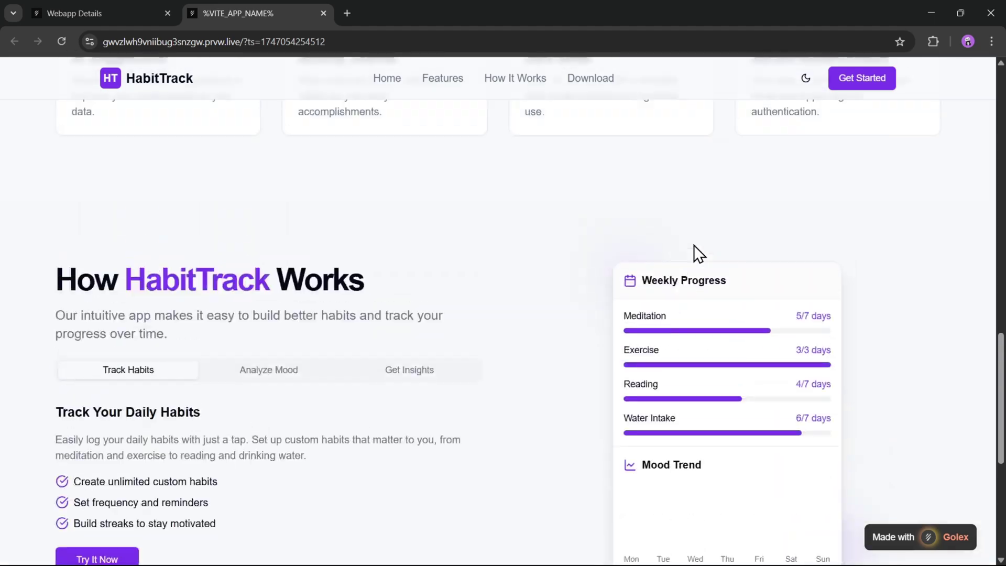
pyautogui.click(802, 82)
pyautogui.scroll(15, 600, 251)
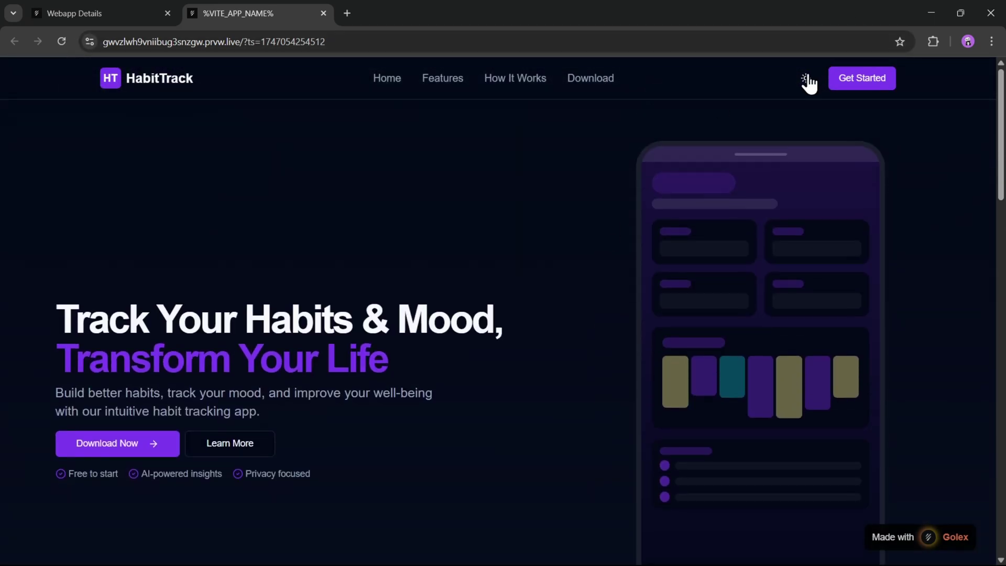
pyautogui.click(803, 84)
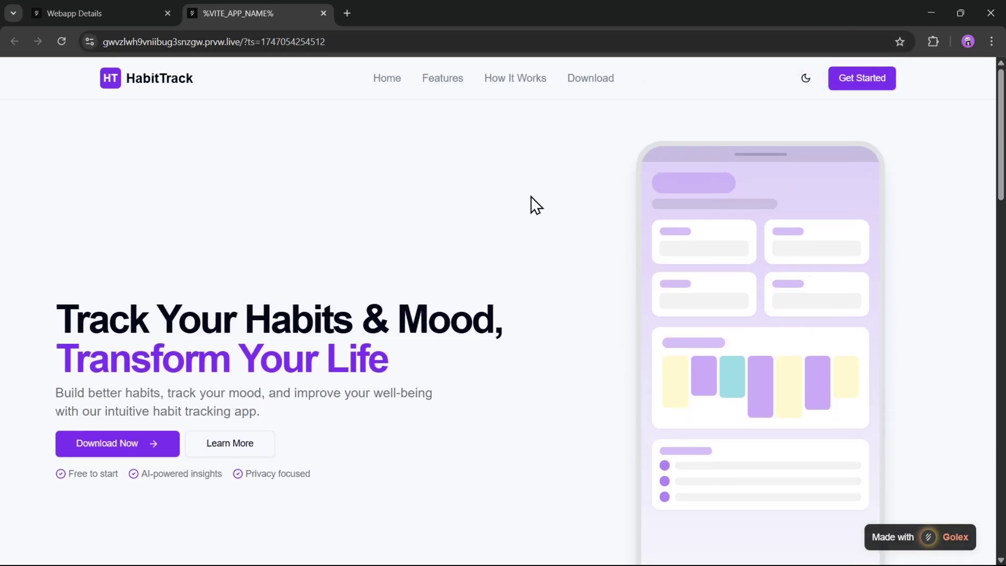
pyautogui.scroll(-2, 531, 197)
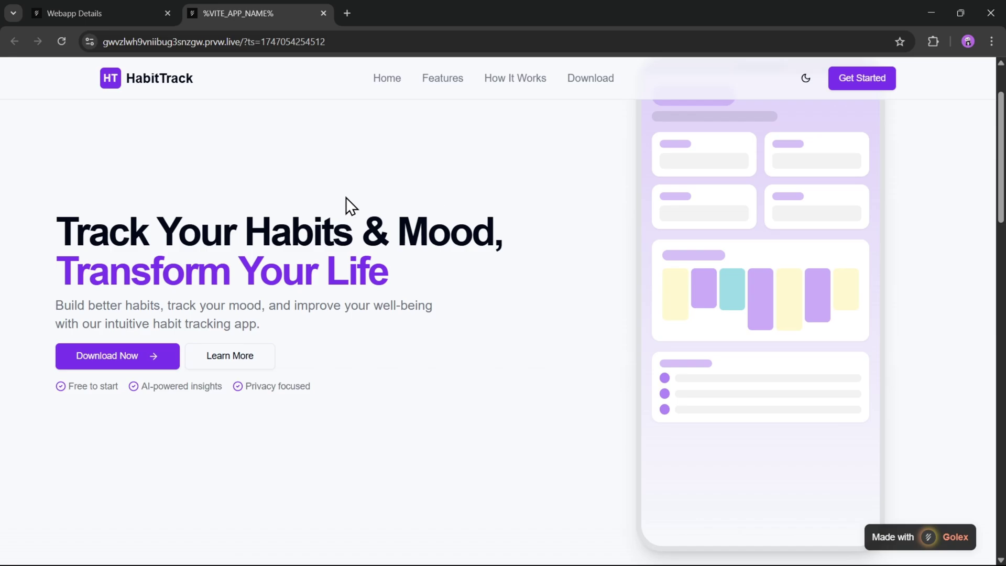
pyautogui.click(118, 7)
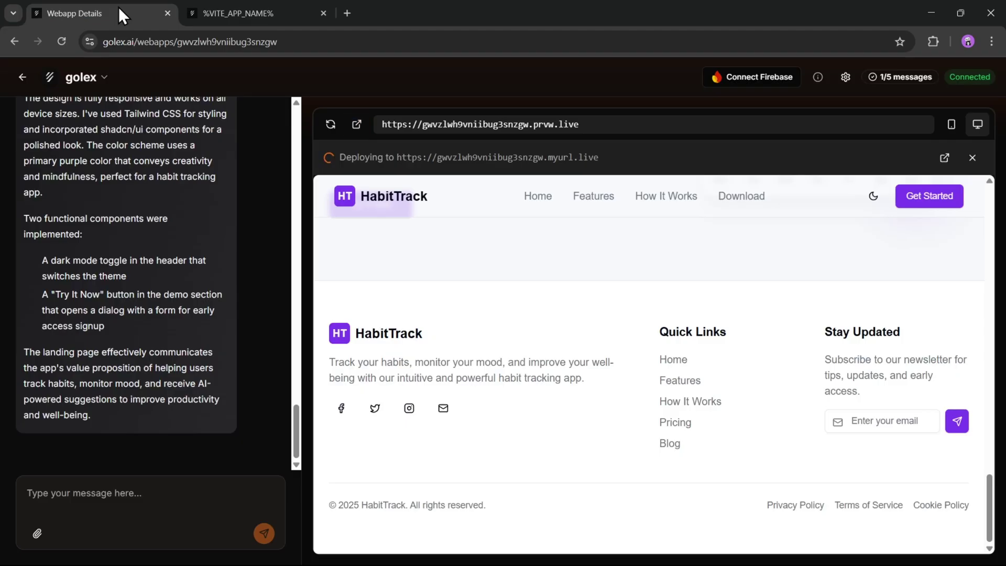
# Go to the Golex Dashboard via the logo menu and find HabitTrack under Your Webapps.
pyautogui.click(81, 84)
pyautogui.click(122, 103)
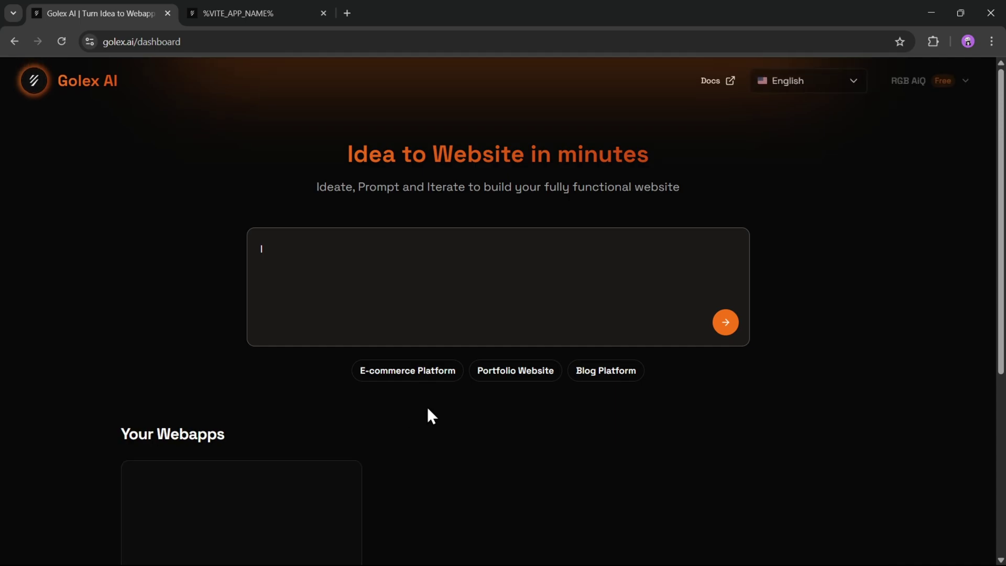
pyautogui.scroll(-5, 729, 391)
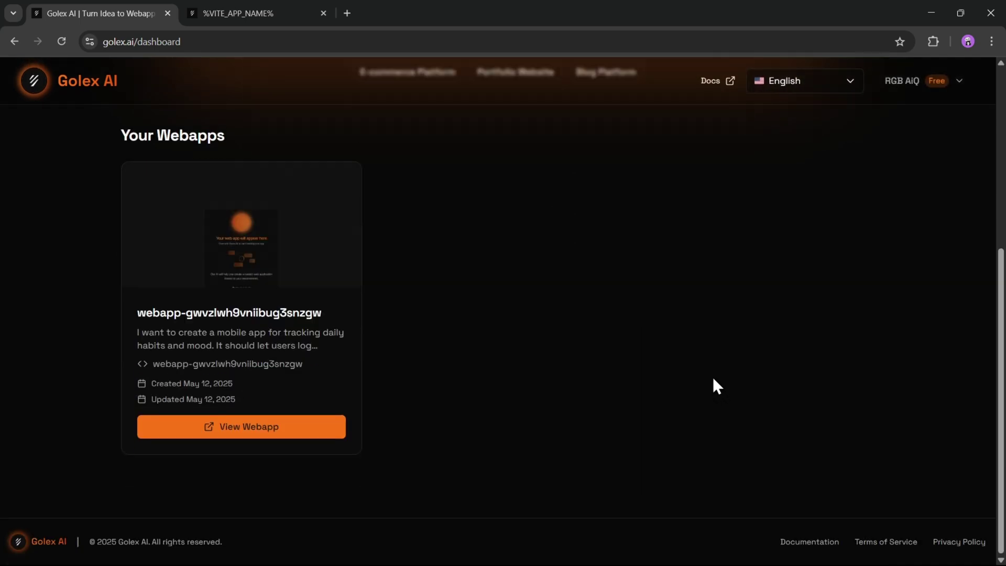
pyautogui.scroll(4, 716, 386)
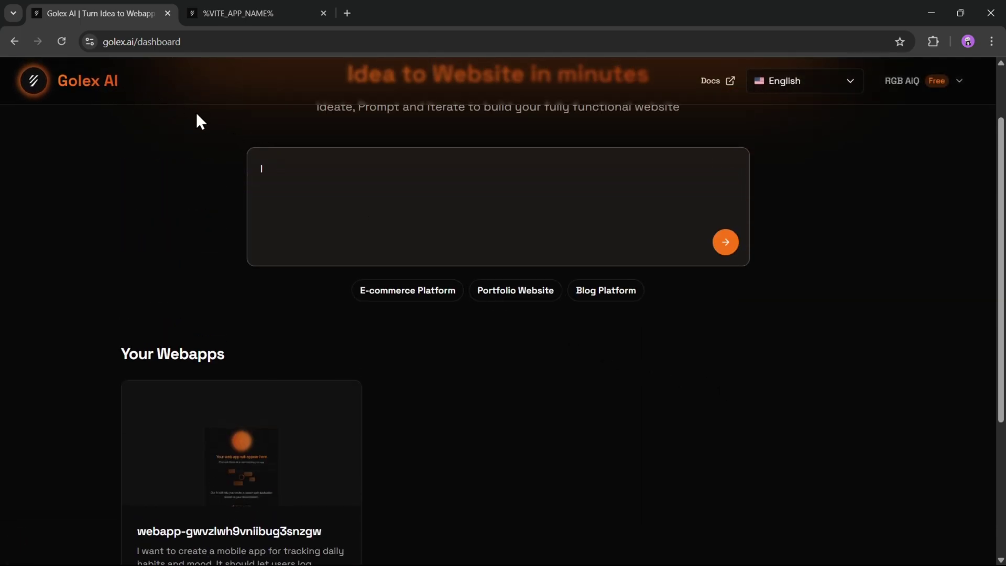
# Scroll down the golex.ai page to review the four pricing plans, Free to $100 Enterprise.
pyautogui.scroll(-6, 281, 333)
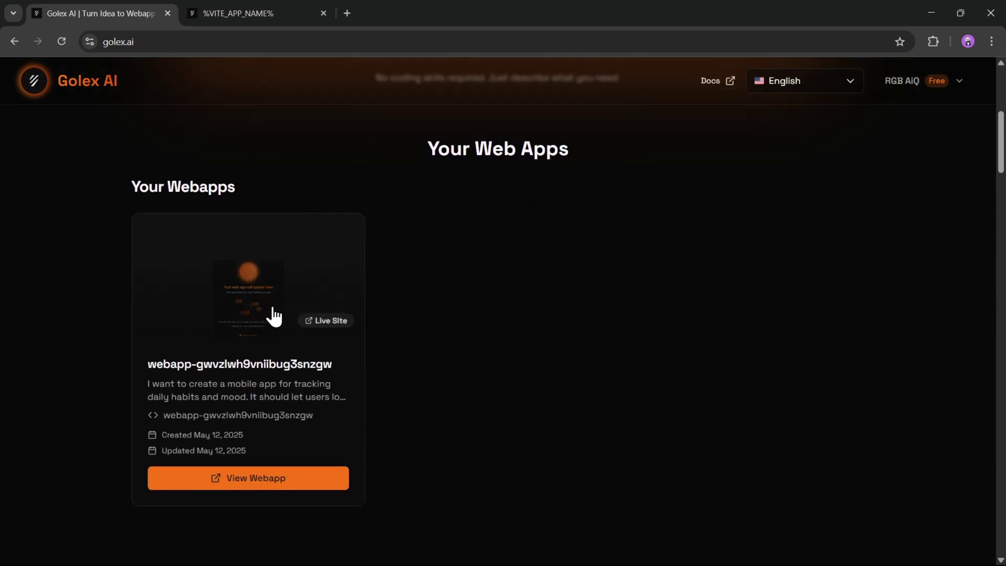
pyautogui.scroll(-5, 482, 269)
pyautogui.scroll(-5, 499, 269)
pyautogui.scroll(-6, 501, 269)
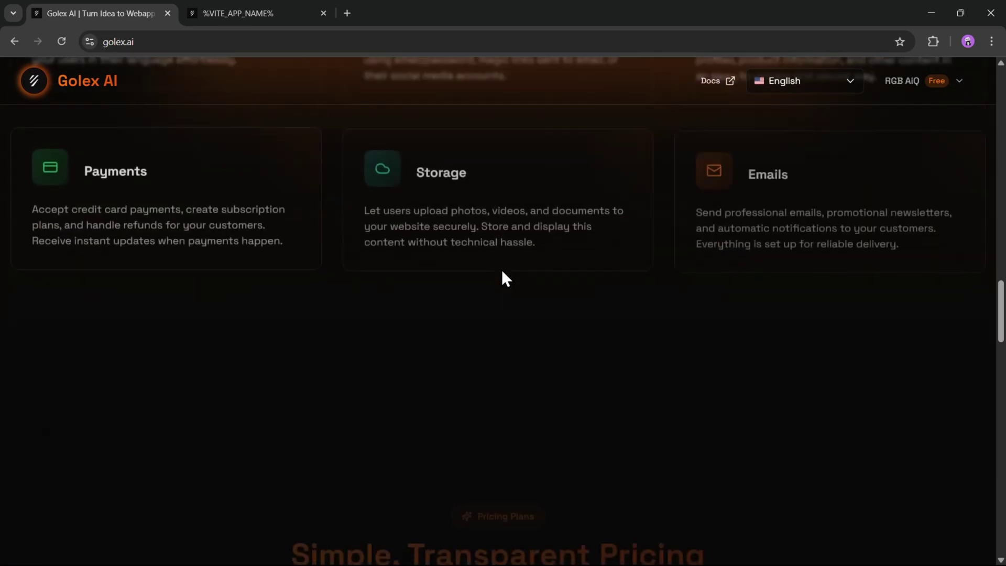
pyautogui.scroll(-4, 502, 271)
pyautogui.scroll(-3, 503, 268)
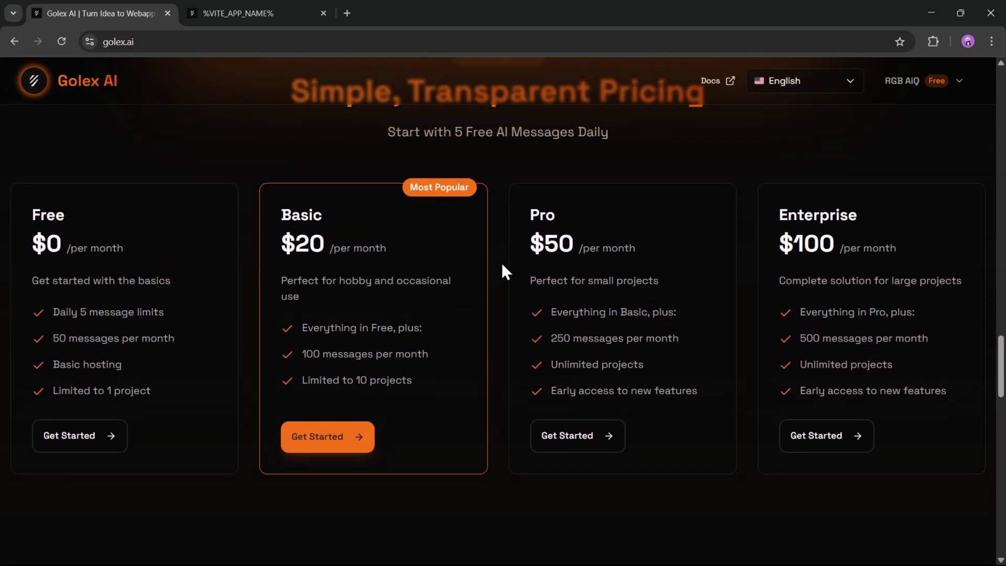
pyautogui.scroll(1, 504, 268)
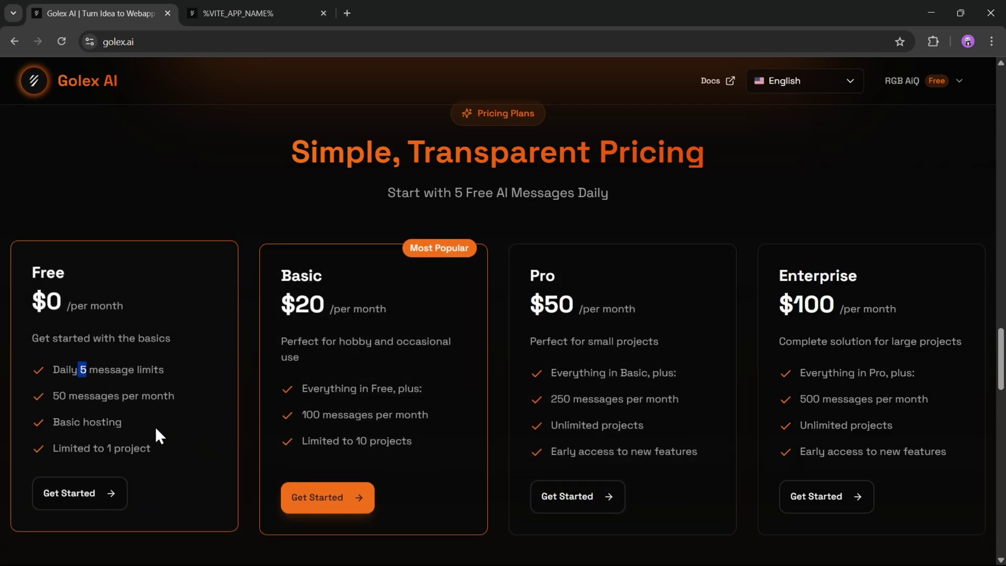
pyautogui.click(152, 202)
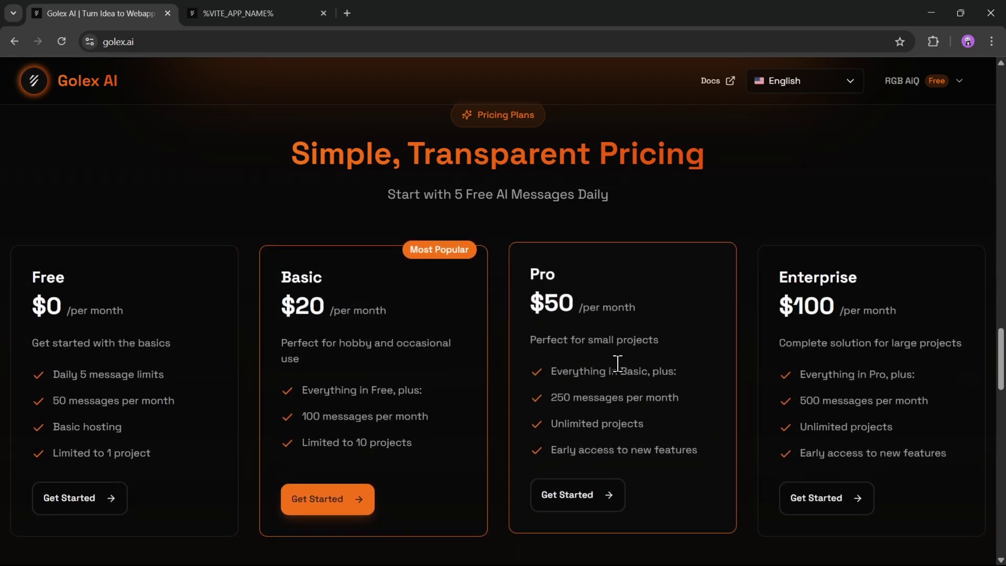
pyautogui.scroll(-1, 616, 361)
pyautogui.scroll(-3, 625, 359)
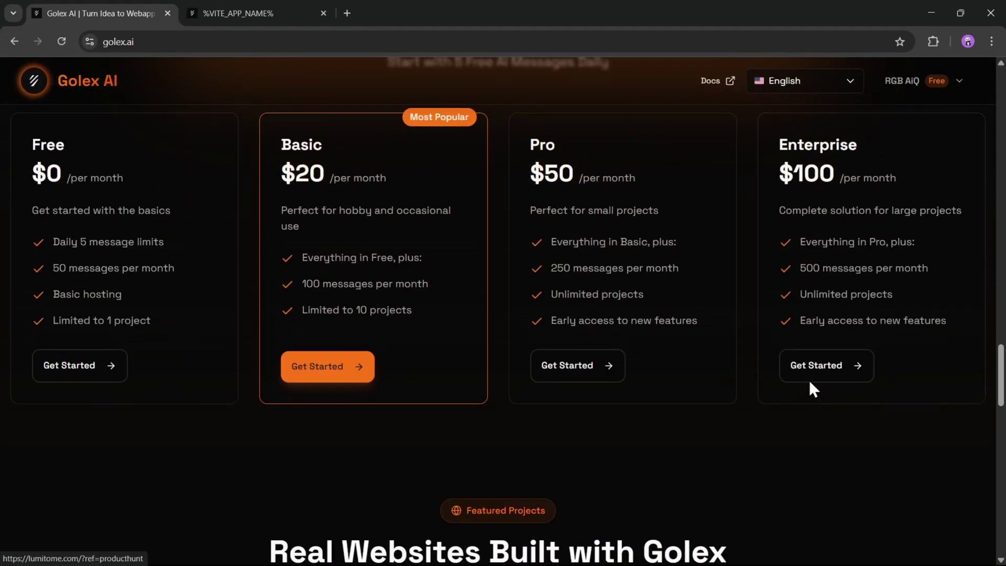
# Scroll back up to the top of the golex.ai page.
pyautogui.scroll(5, 809, 379)
pyautogui.scroll(3, 806, 379)
pyautogui.scroll(5, 807, 380)
pyautogui.scroll(5, 807, 379)
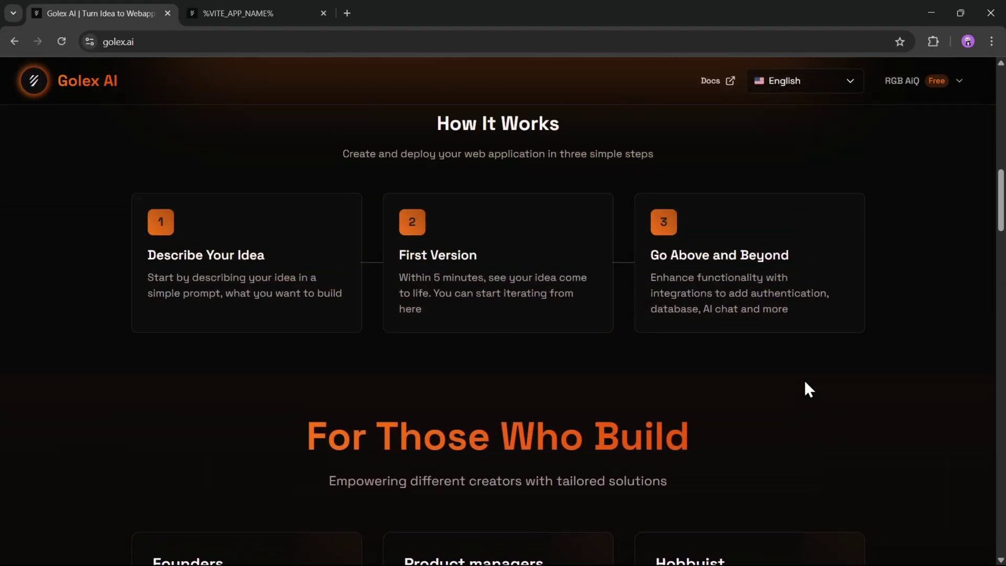
pyautogui.scroll(4, 803, 379)
pyautogui.scroll(3, 802, 381)
pyautogui.scroll(3, 803, 380)
pyautogui.scroll(3, 803, 381)
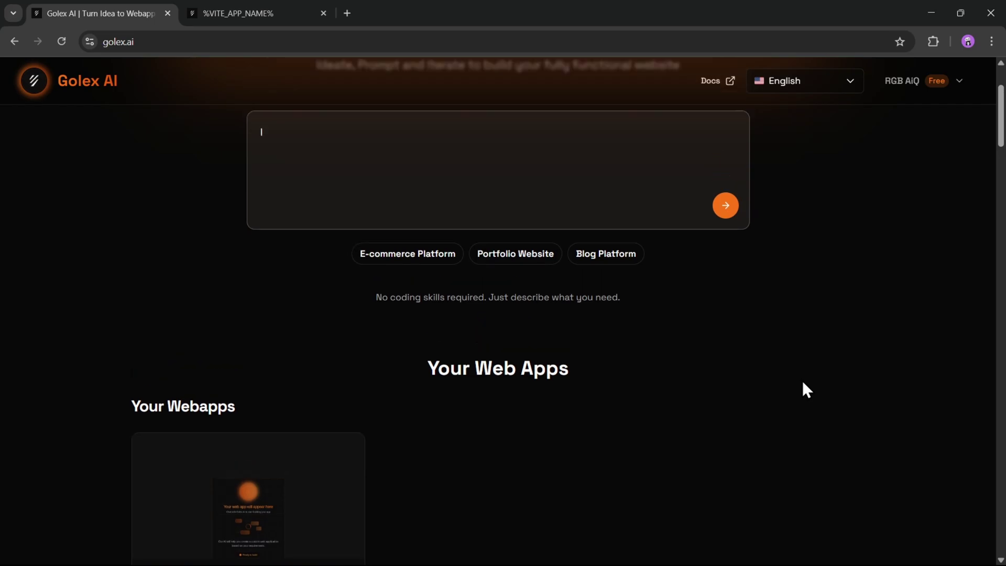
pyautogui.scroll(3, 801, 380)
# Back in the HabitTrack tab, scroll through Features and How HabitTrack Works to the footer.
pyautogui.click(223, 7)
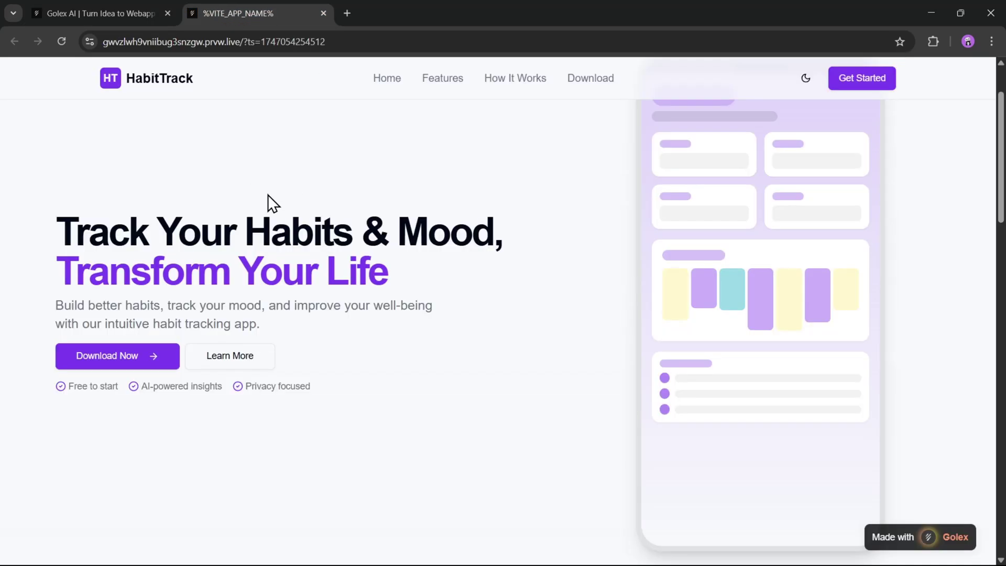
pyautogui.scroll(-5, 404, 268)
pyautogui.scroll(-5, 393, 294)
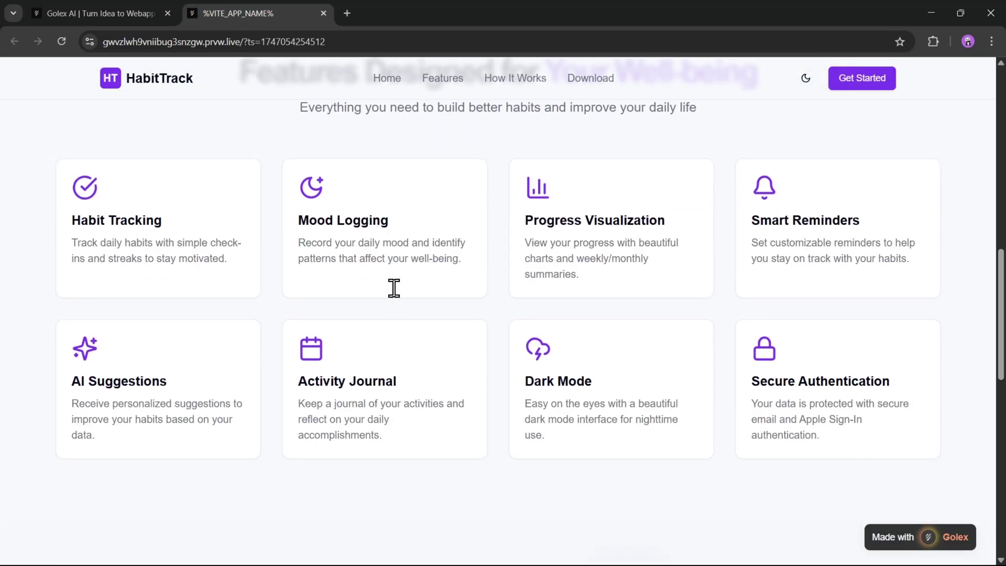
pyautogui.scroll(-10, 394, 289)
pyautogui.scroll(-4, 395, 287)
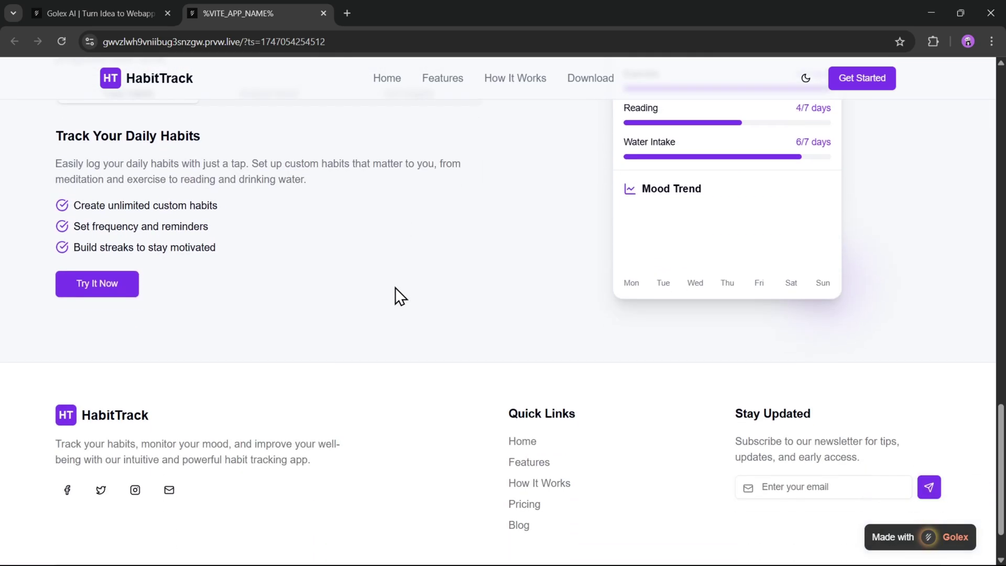
pyautogui.scroll(4, 395, 287)
pyautogui.scroll(1, 395, 287)
pyautogui.scroll(-5, 395, 287)
pyautogui.scroll(2, 395, 287)
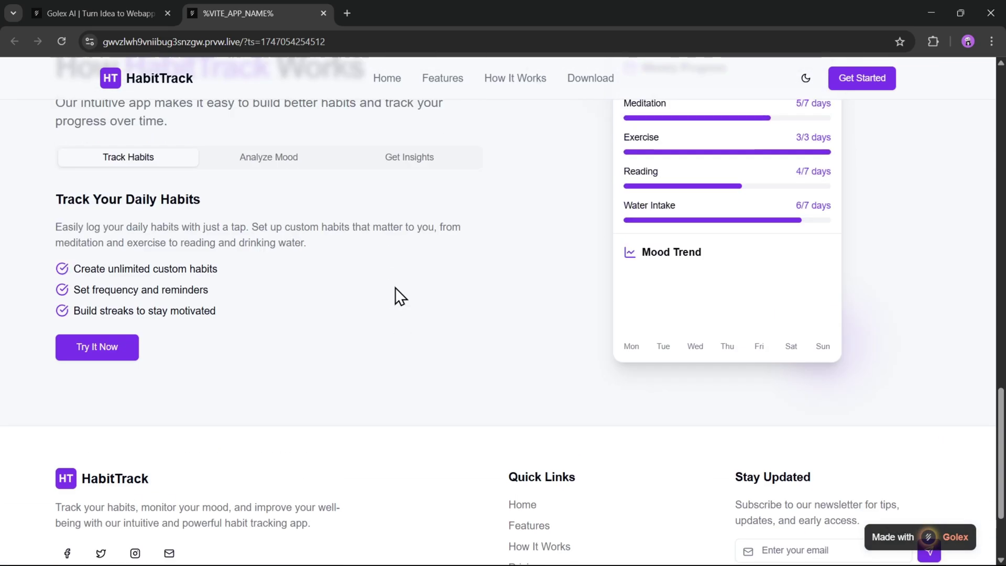
pyautogui.scroll(5, 395, 287)
pyautogui.scroll(7, 395, 287)
pyautogui.scroll(5, 395, 287)
pyautogui.scroll(6, 395, 287)
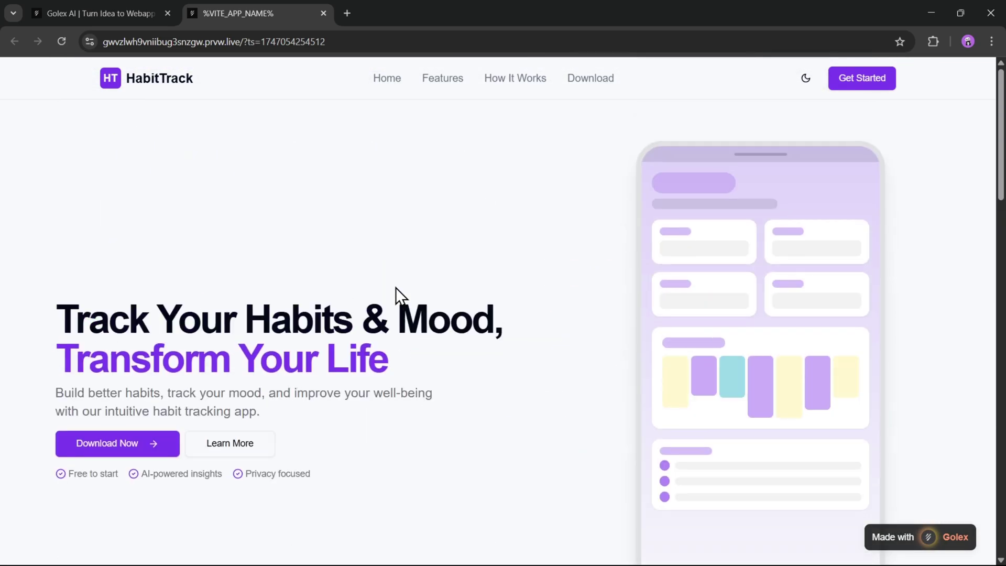
pyautogui.scroll(-2, 395, 288)
pyautogui.scroll(-6, 395, 287)
pyautogui.scroll(-3, 395, 288)
pyautogui.scroll(-5, 395, 287)
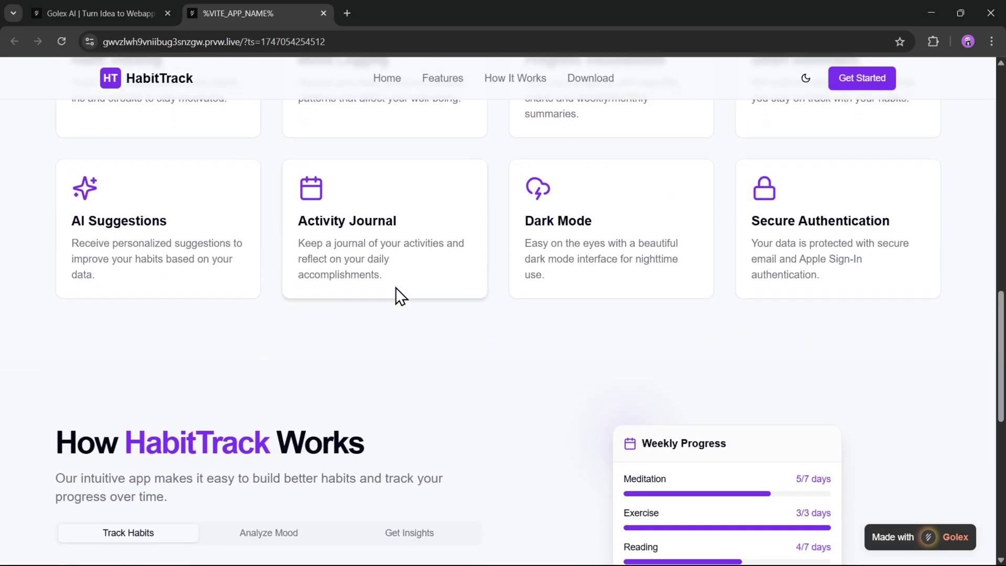
pyautogui.scroll(-4, 395, 287)
pyautogui.scroll(-5, 395, 287)
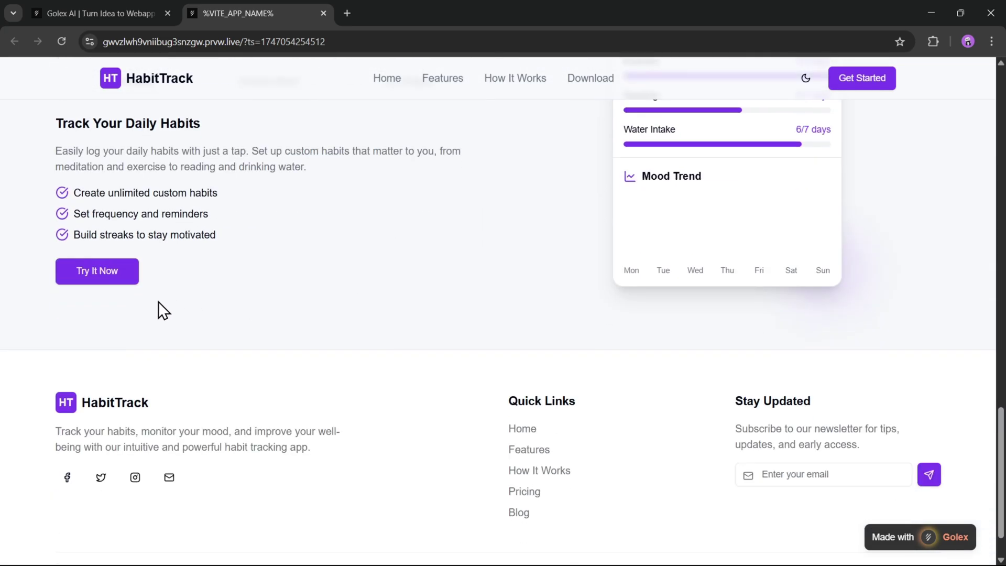
# Submit a HabitTrack early-access request with name and email, then scroll back to the hero.
pyautogui.click(121, 273)
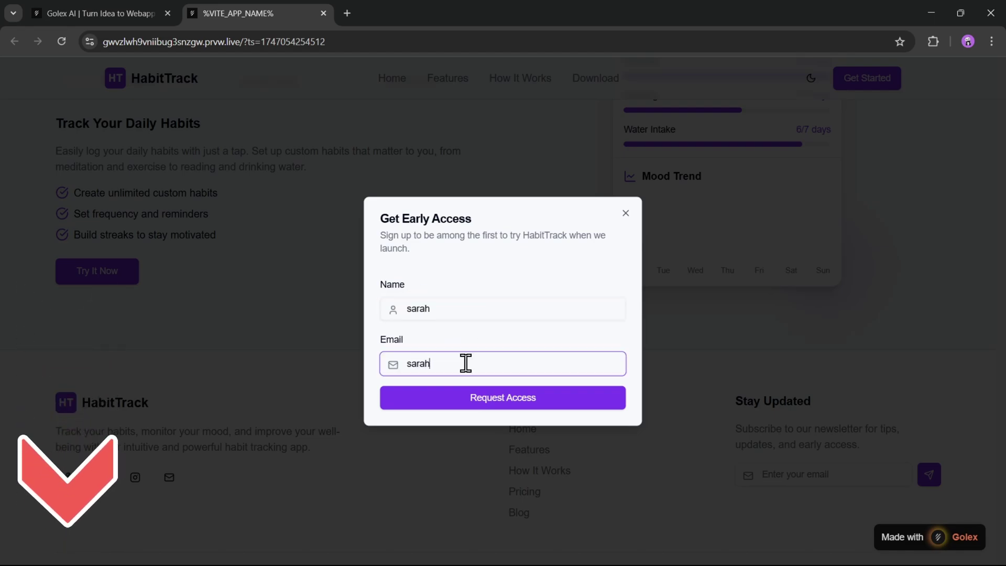
pyautogui.click(587, 403)
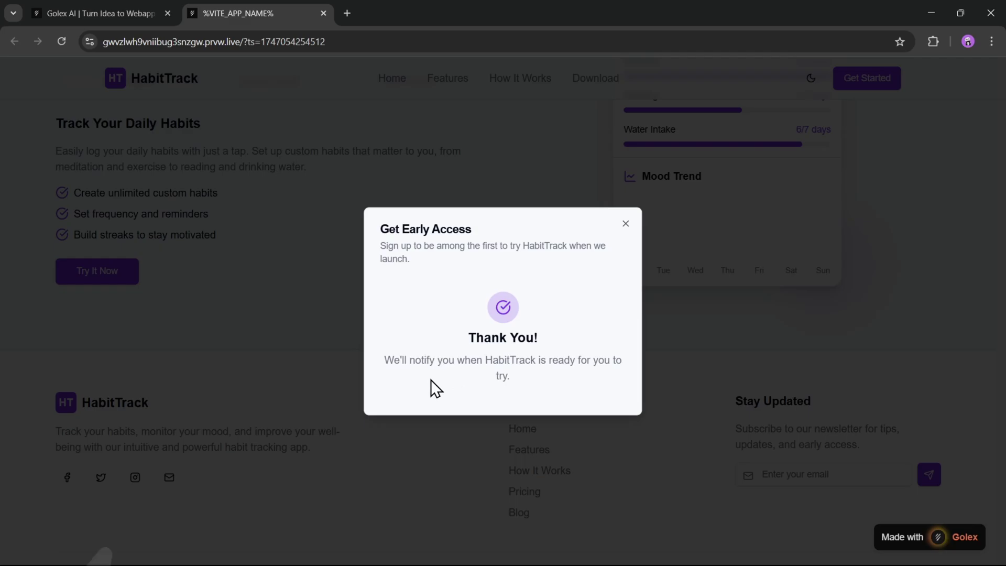
pyautogui.scroll(5, 408, 359)
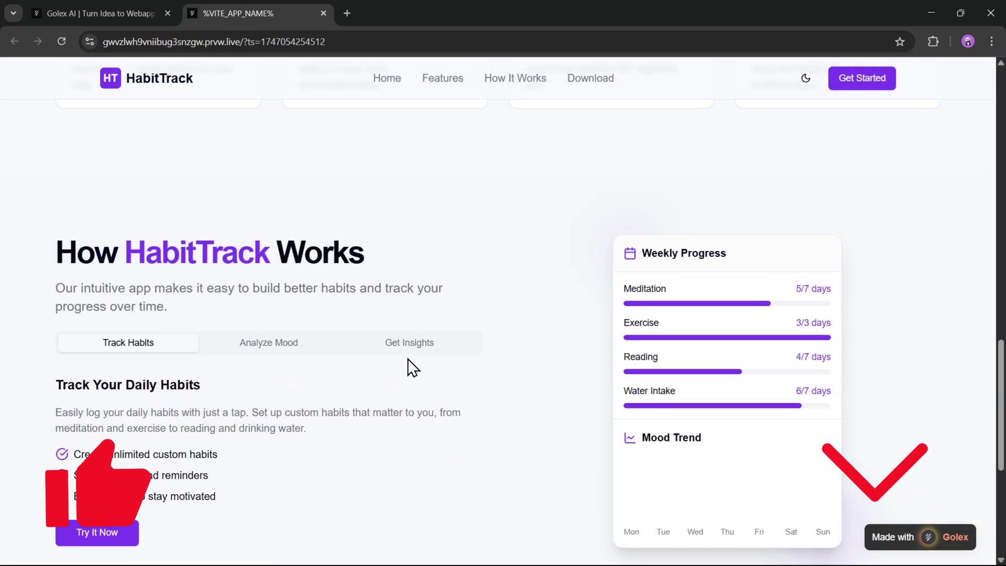
pyautogui.scroll(-2, 394, 344)
pyautogui.scroll(-2, 428, 379)
pyautogui.scroll(-2, 341, 350)
pyautogui.scroll(5, 335, 355)
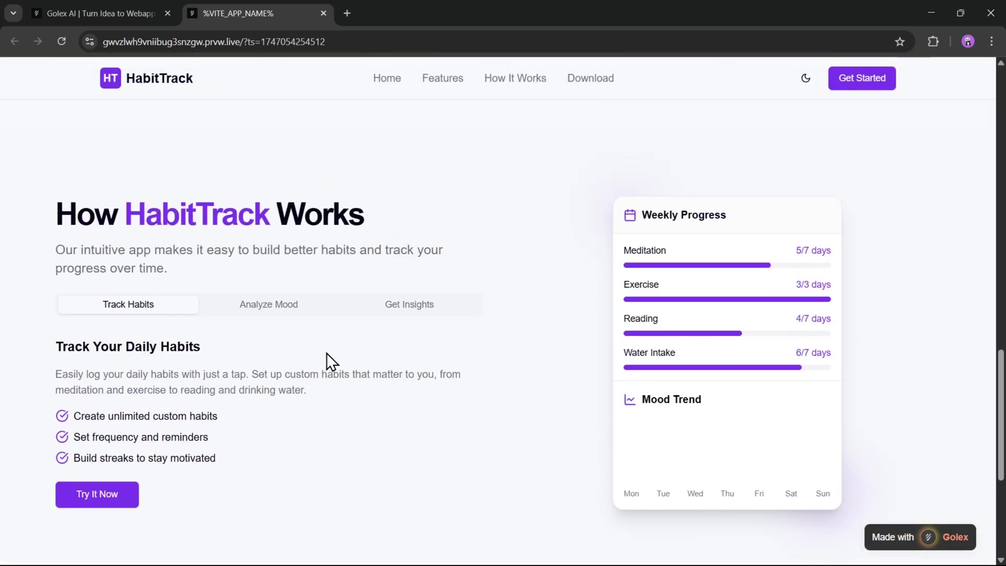
pyautogui.scroll(5, 346, 360)
pyautogui.scroll(4, 377, 359)
pyautogui.scroll(5, 466, 354)
pyautogui.scroll(5, 526, 343)
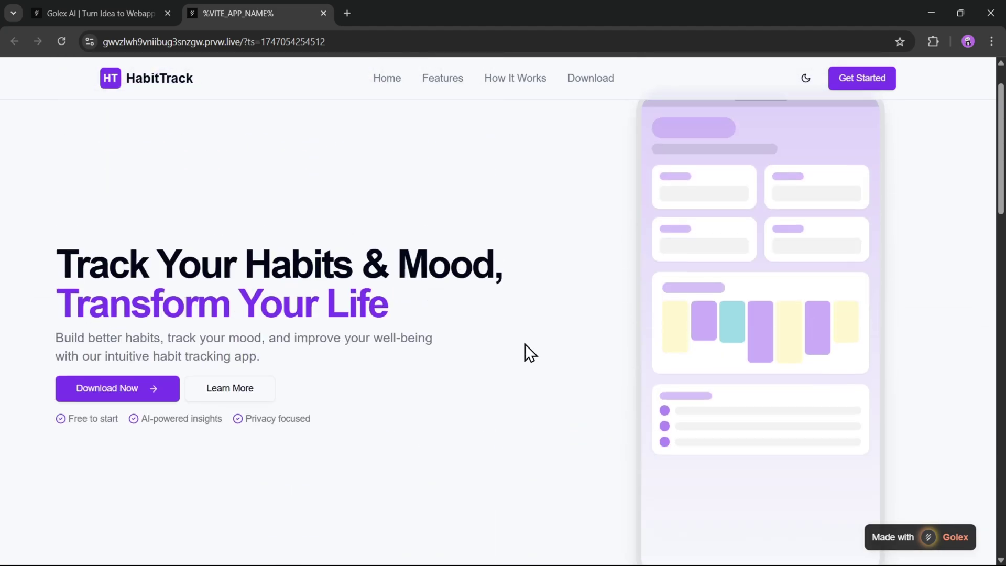